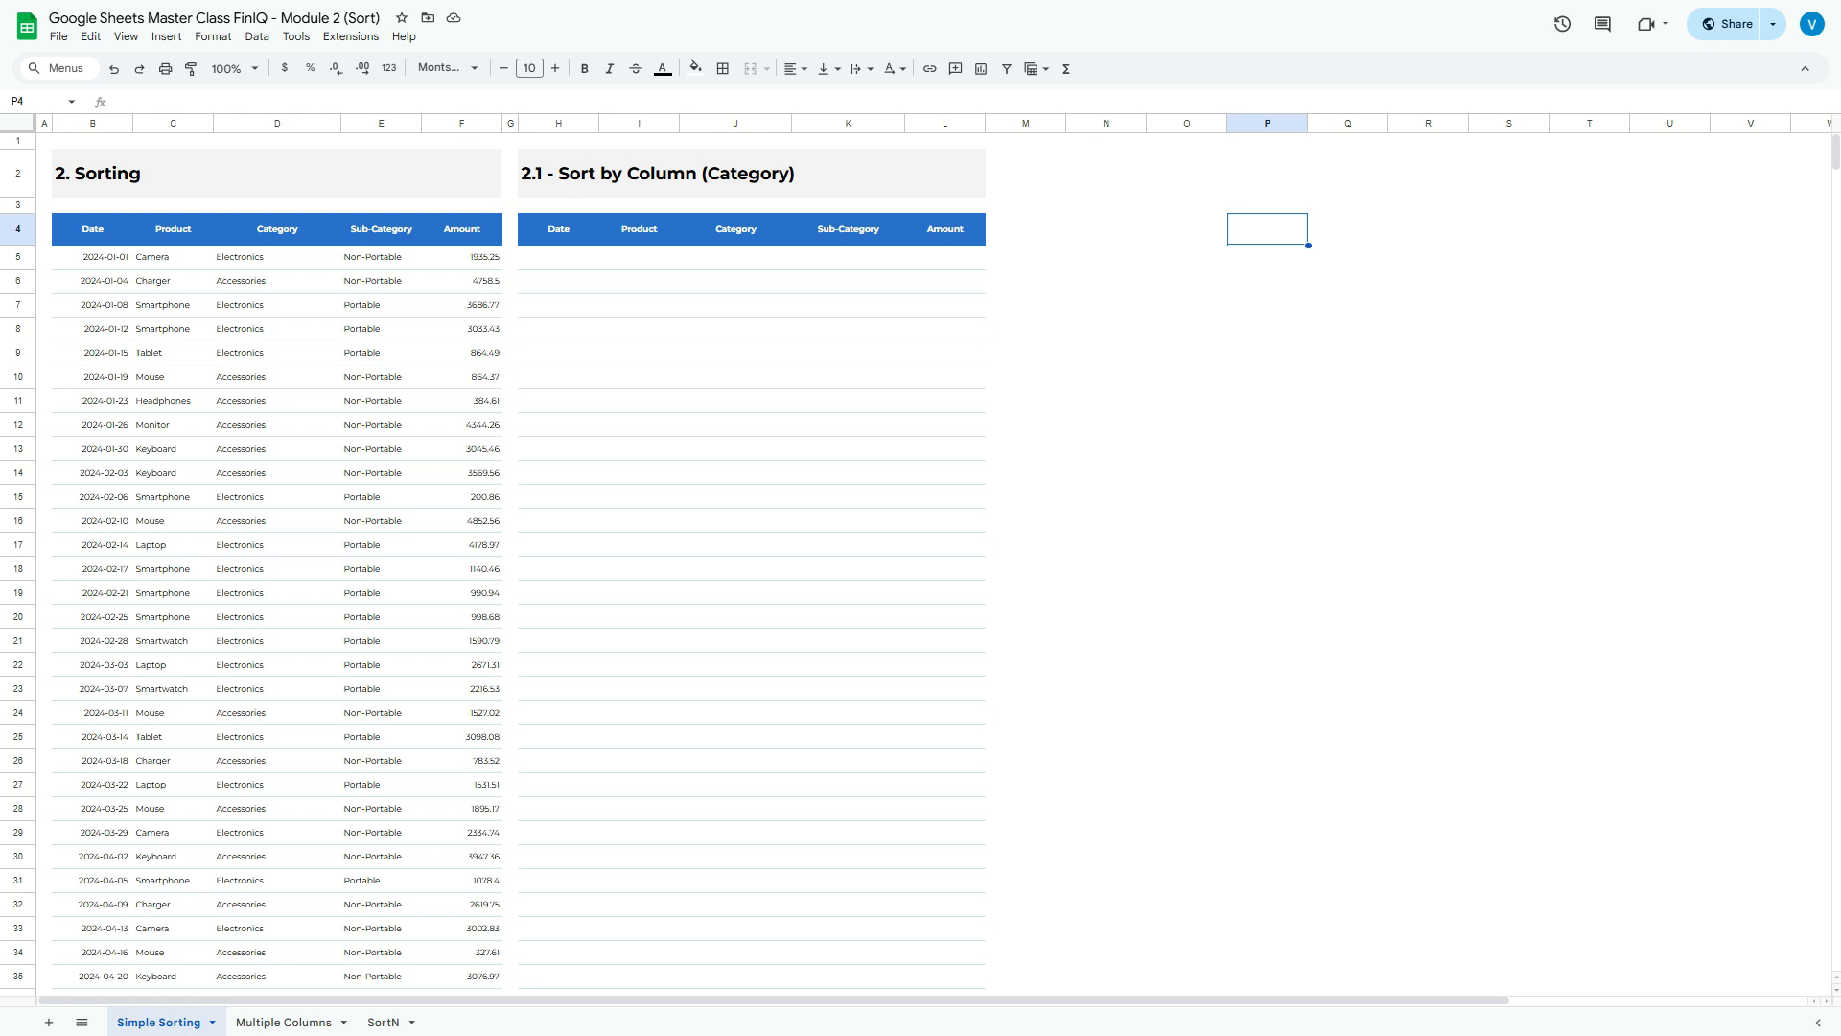
Examine the first record of the source data table under the Sorting heading, back to its date in B5
left_click(1188, 229)
key("Left")
key("Left")
key("Left")
key("Left")
key("Left")
key("Left")
key("Down")
key("Left")
key("Left")
key("Left")
key("Left")
key("Left")
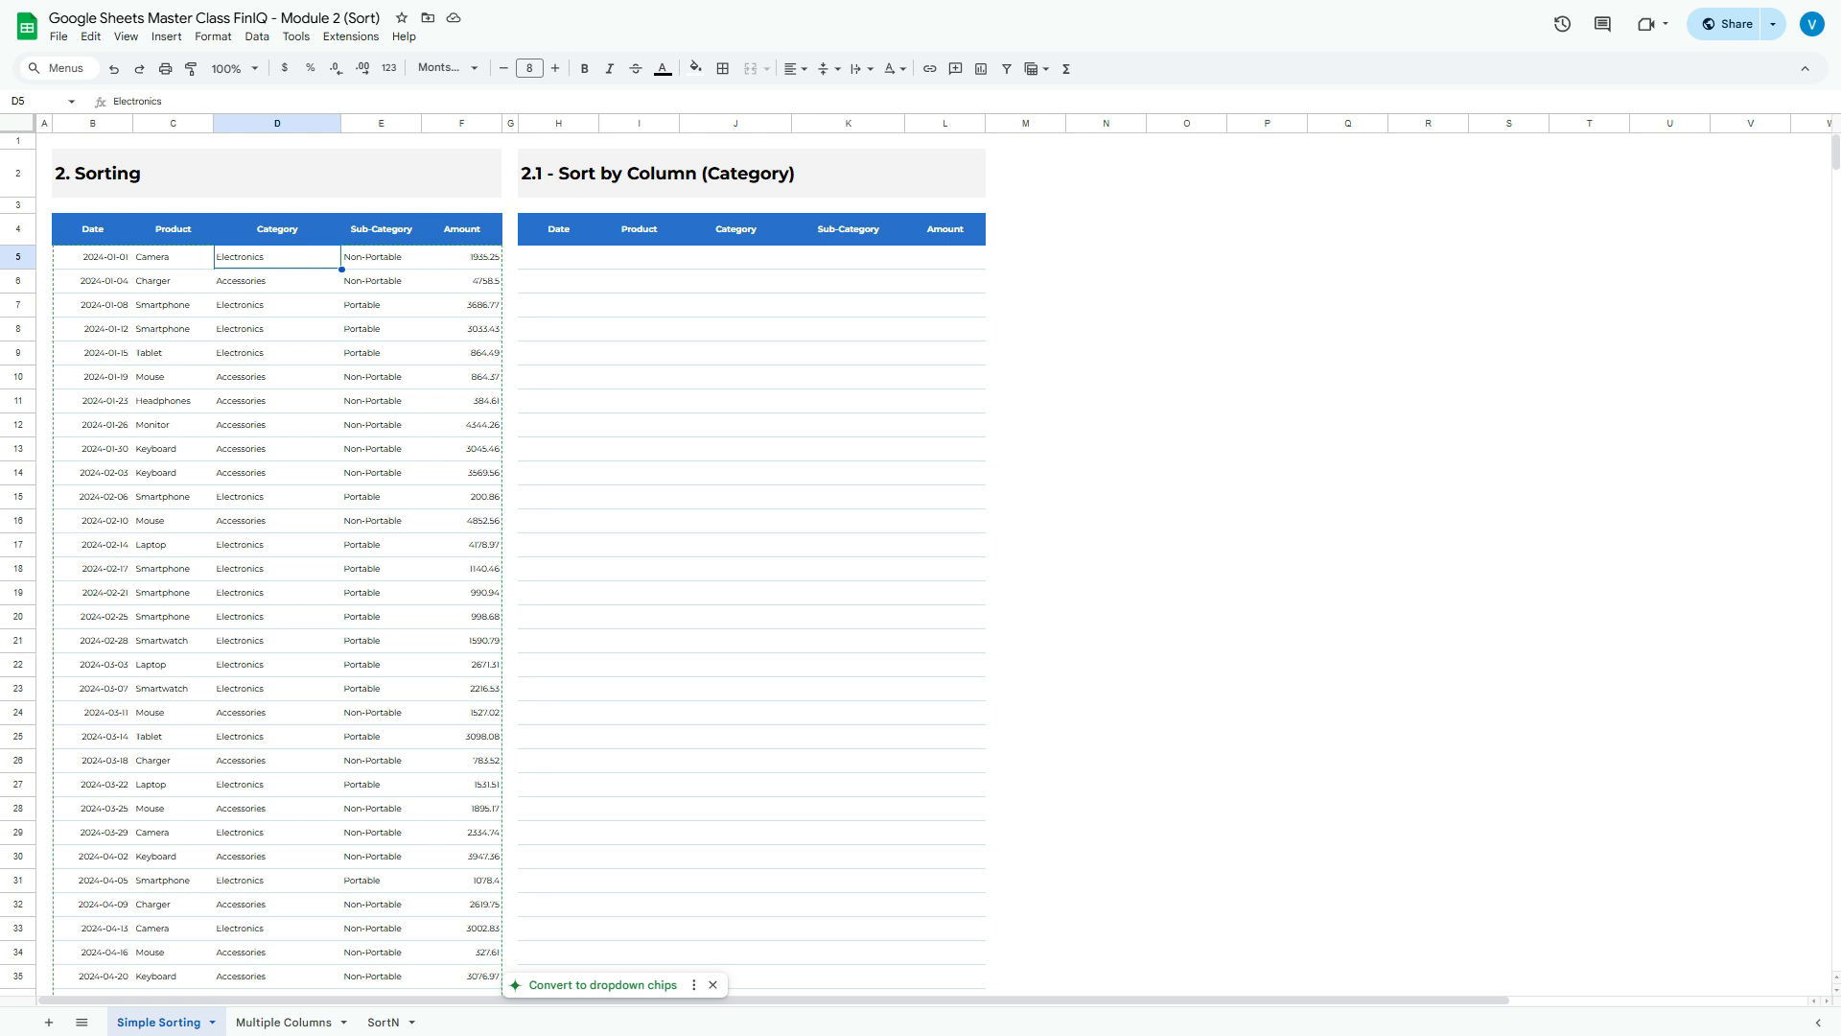
key("Left")
key("Left")
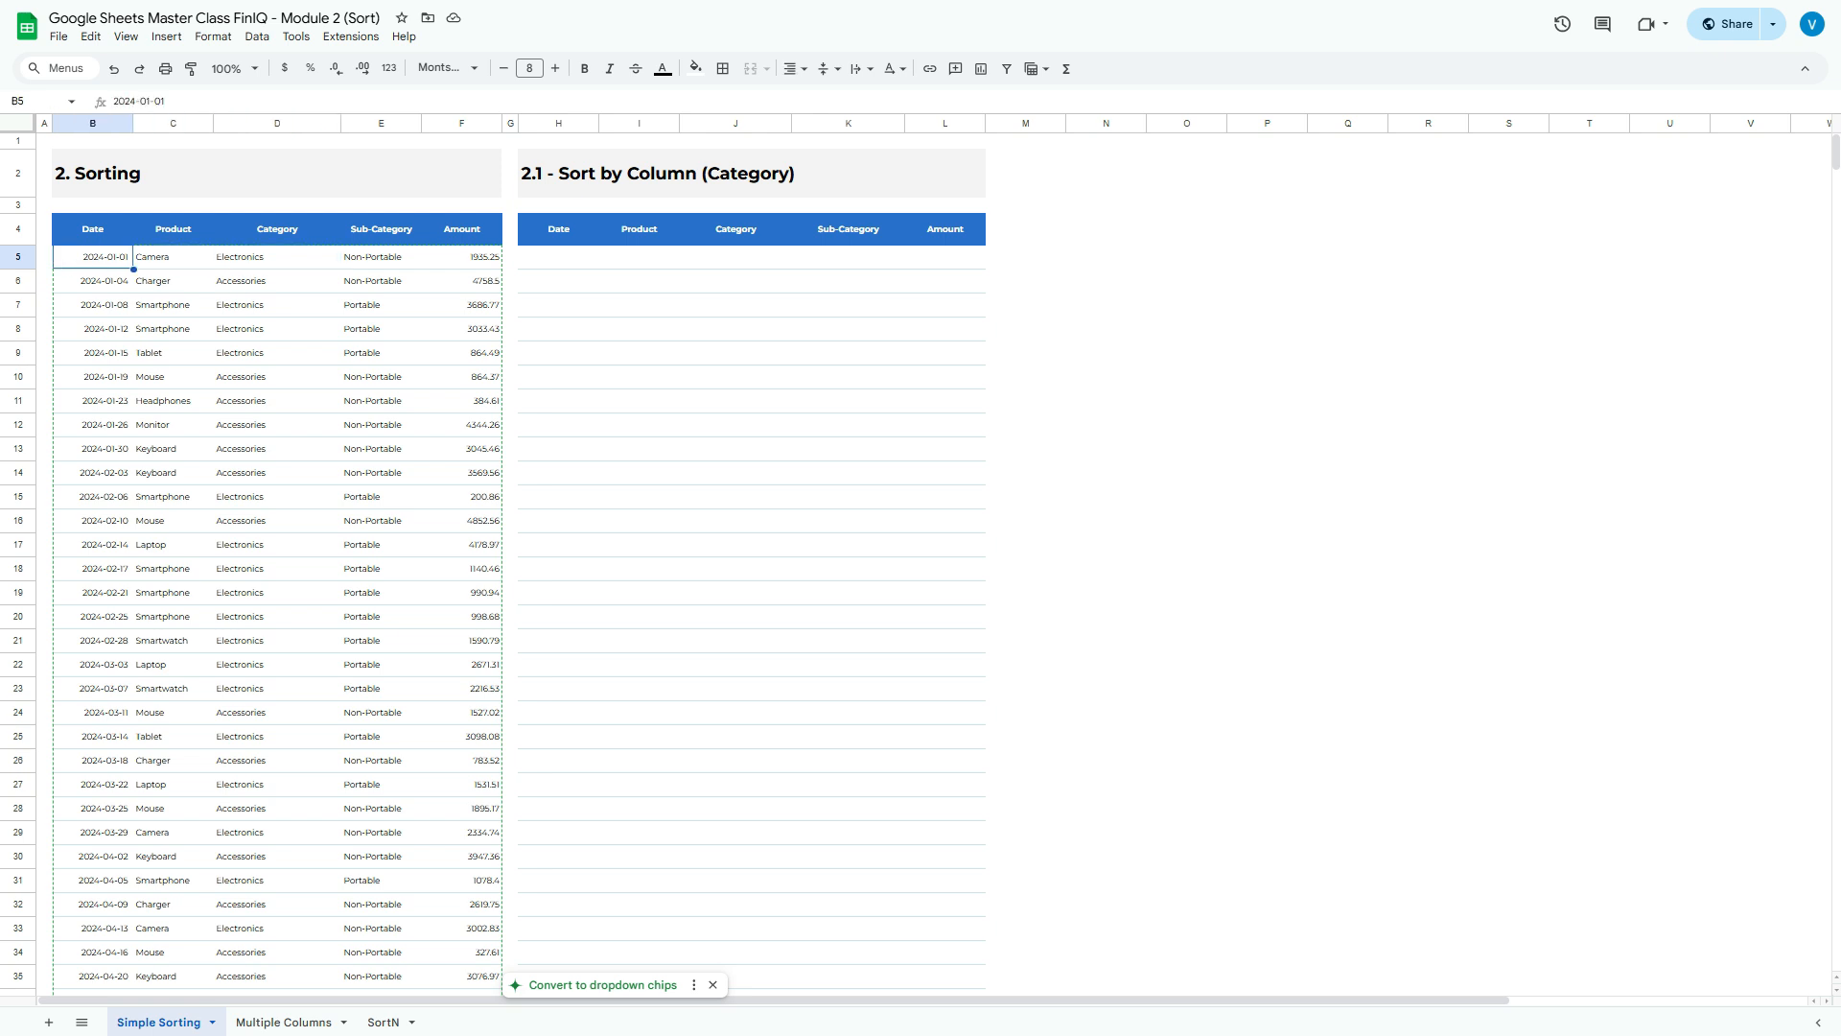
Review the source table's column headers from Date through Amount and the first amount in F5
key("Up")
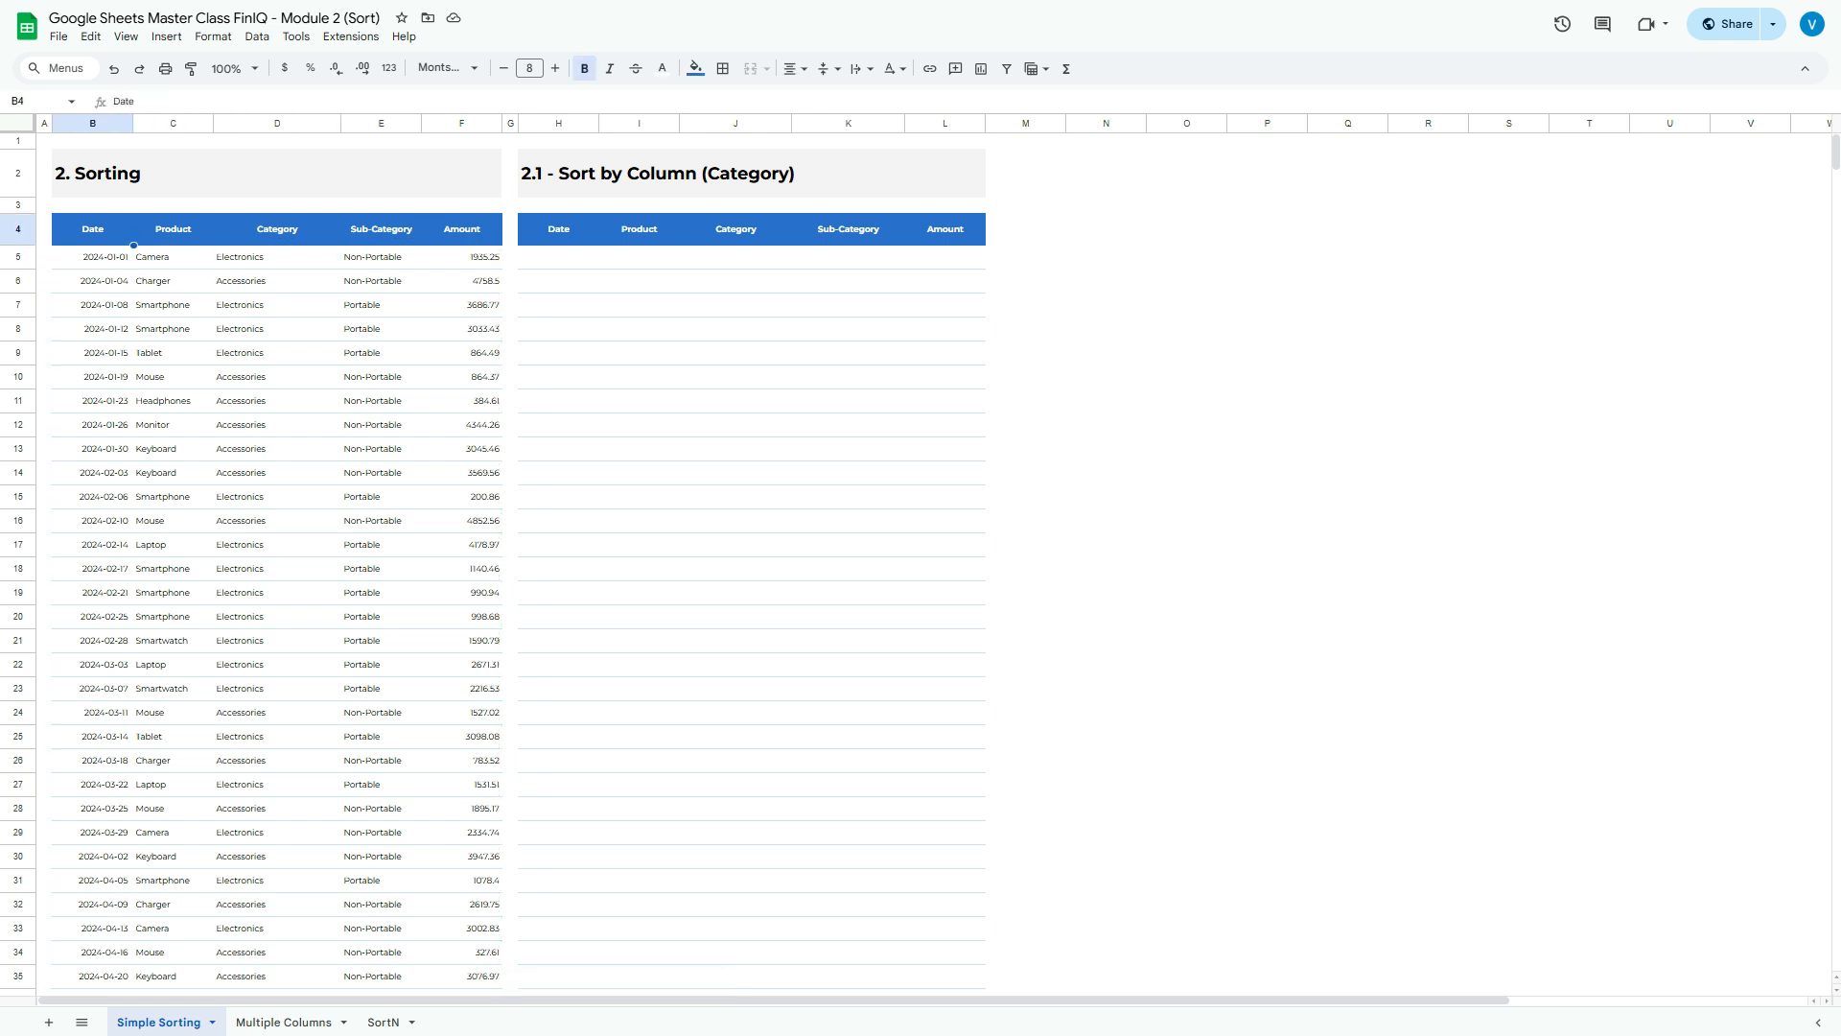
key("Right")
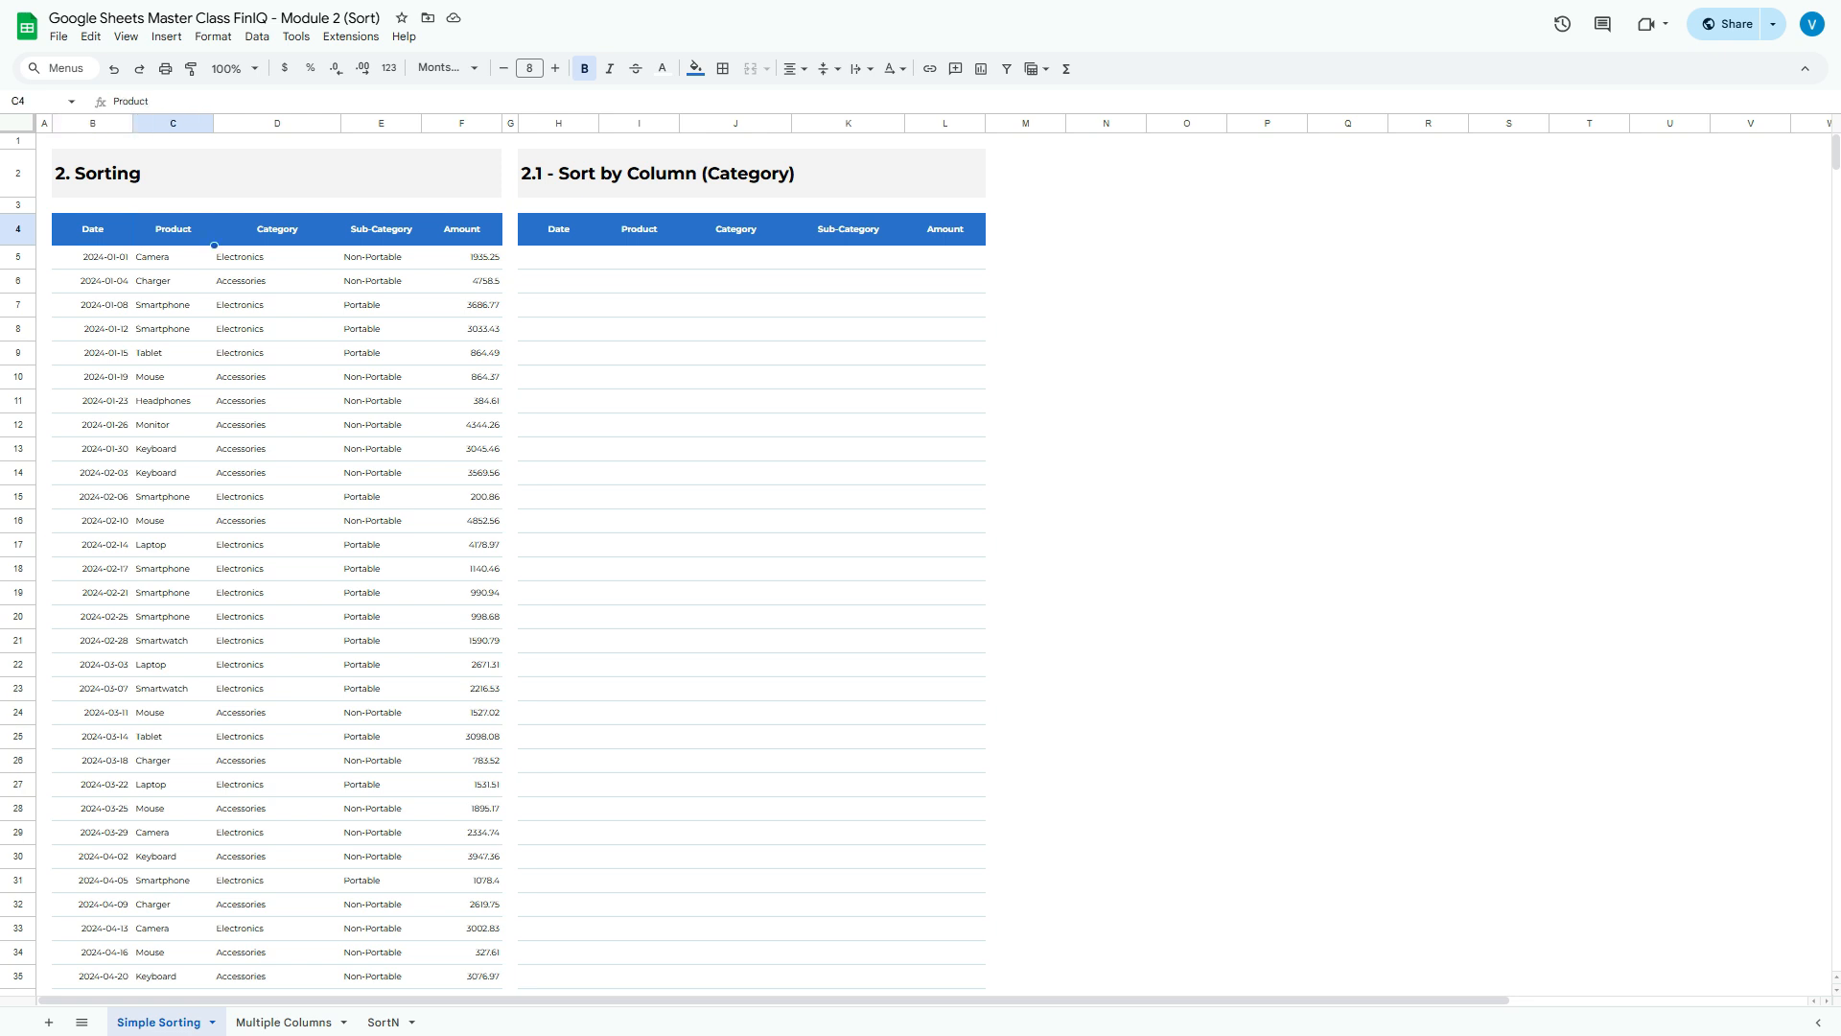
key("Right")
key("Right")
key("Right")
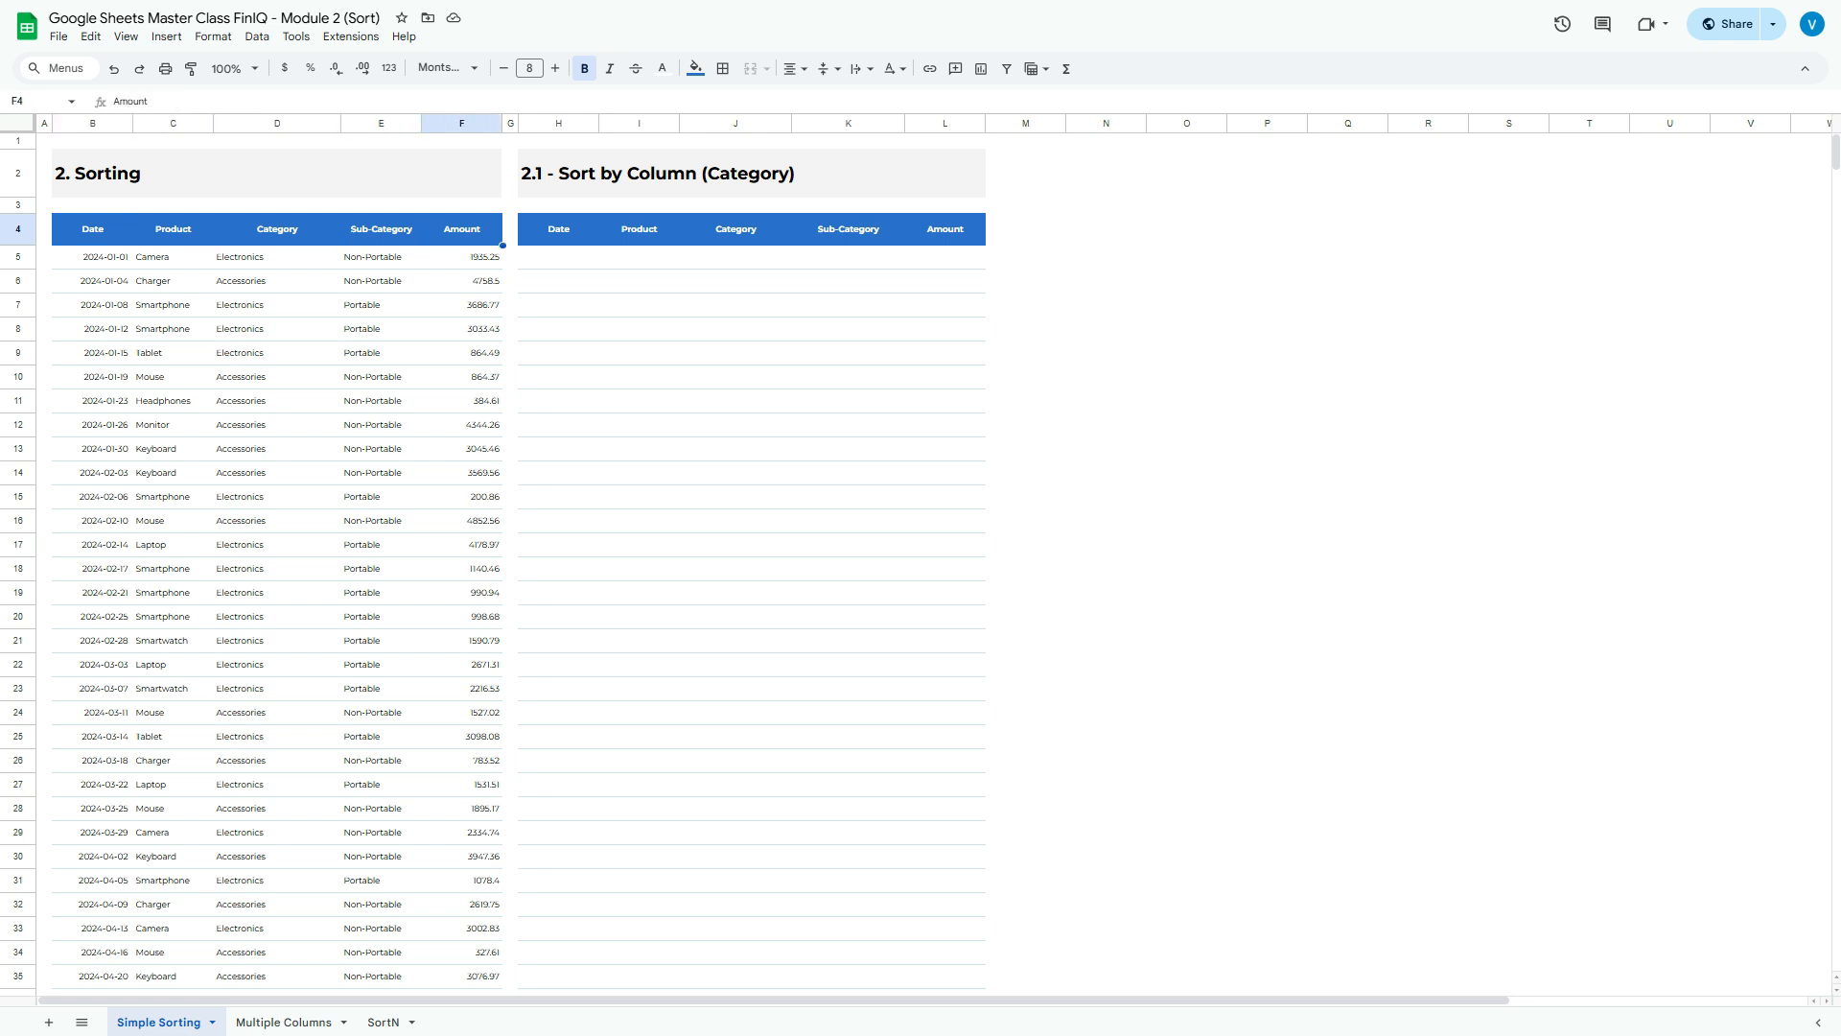
key("Down")
key("Right")
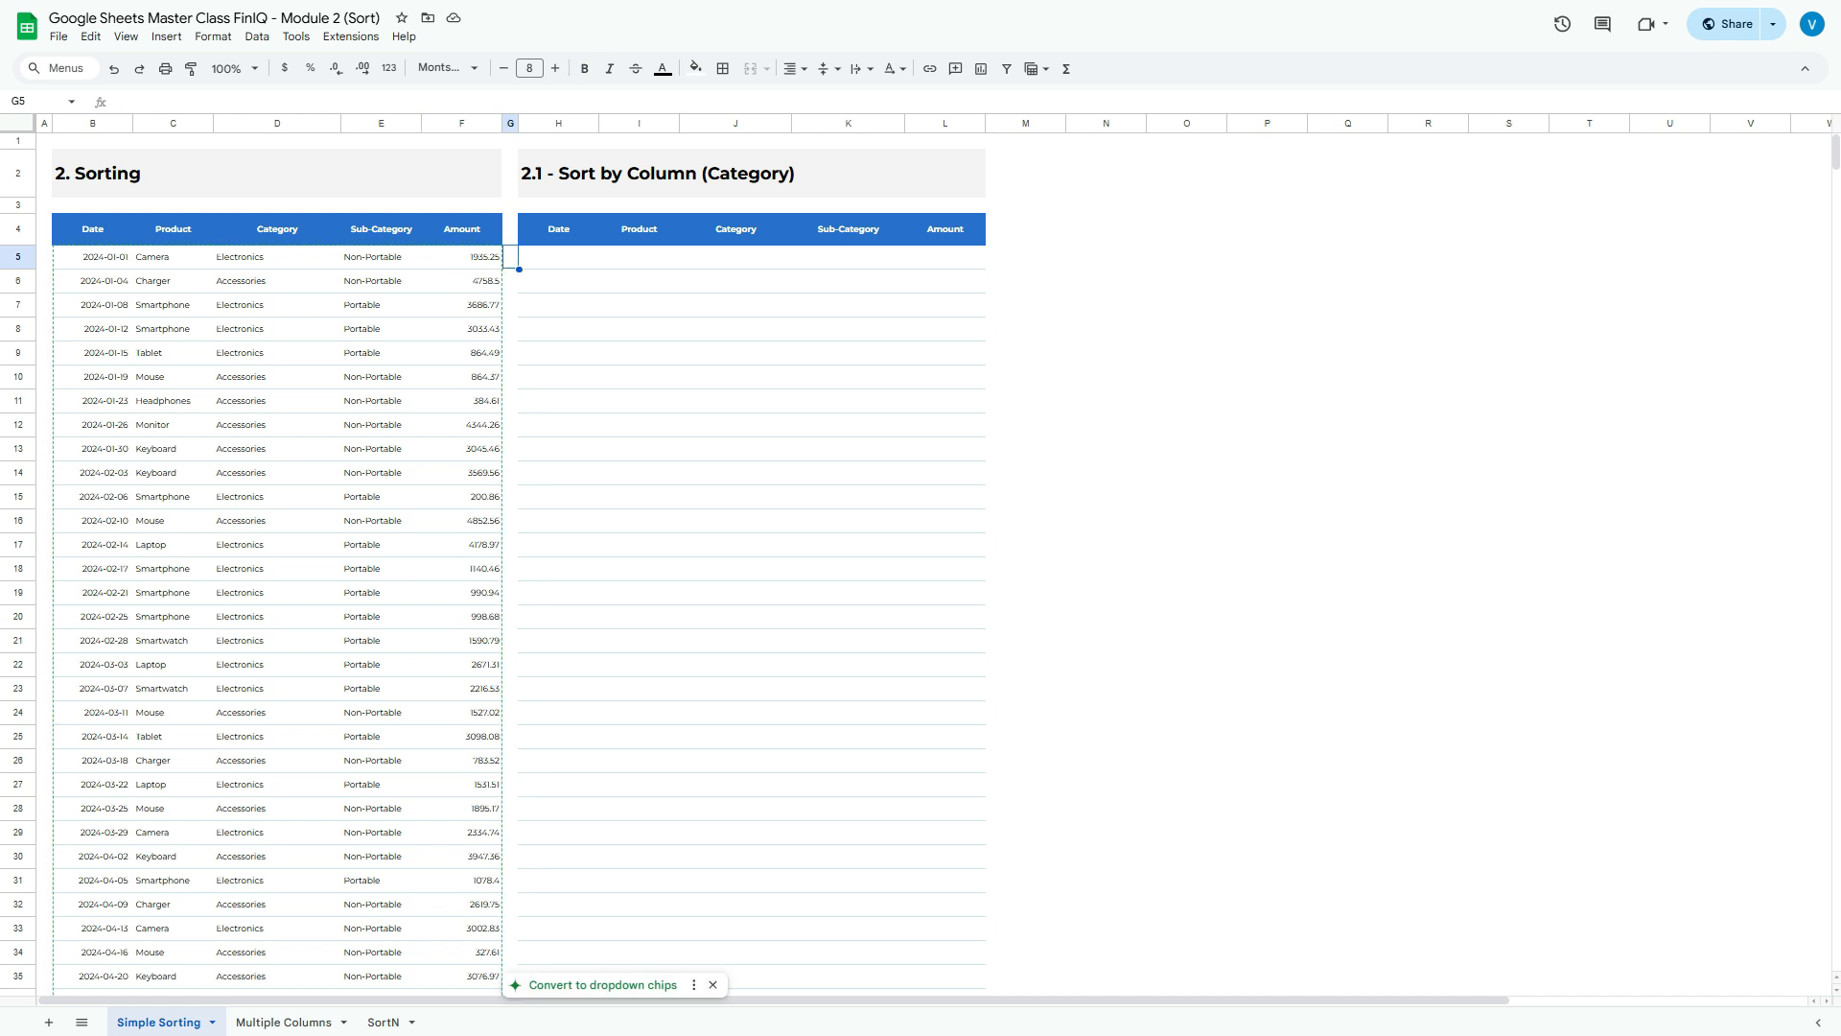
key("Down")
key("Left")
key("Up")
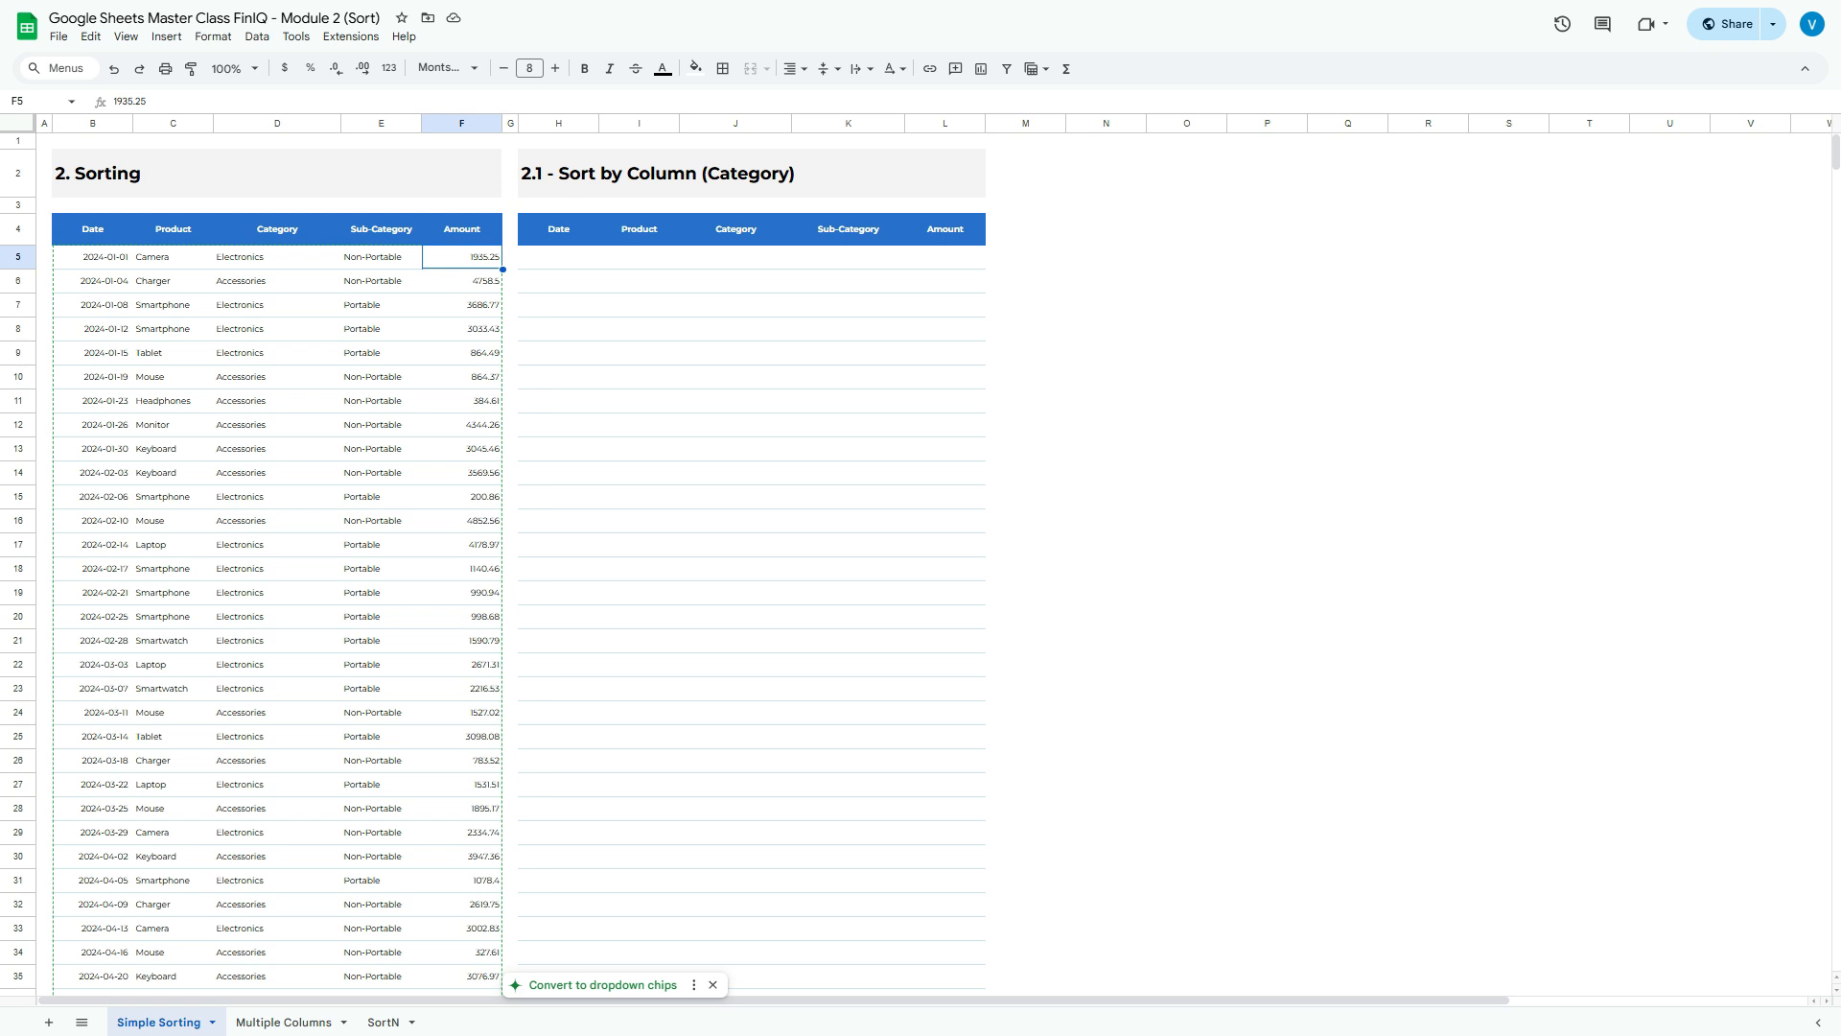
Start a SORT formula in H5, the first Date cell of the Sort by Column table
key("Right")
key("Escape")
key("Right")
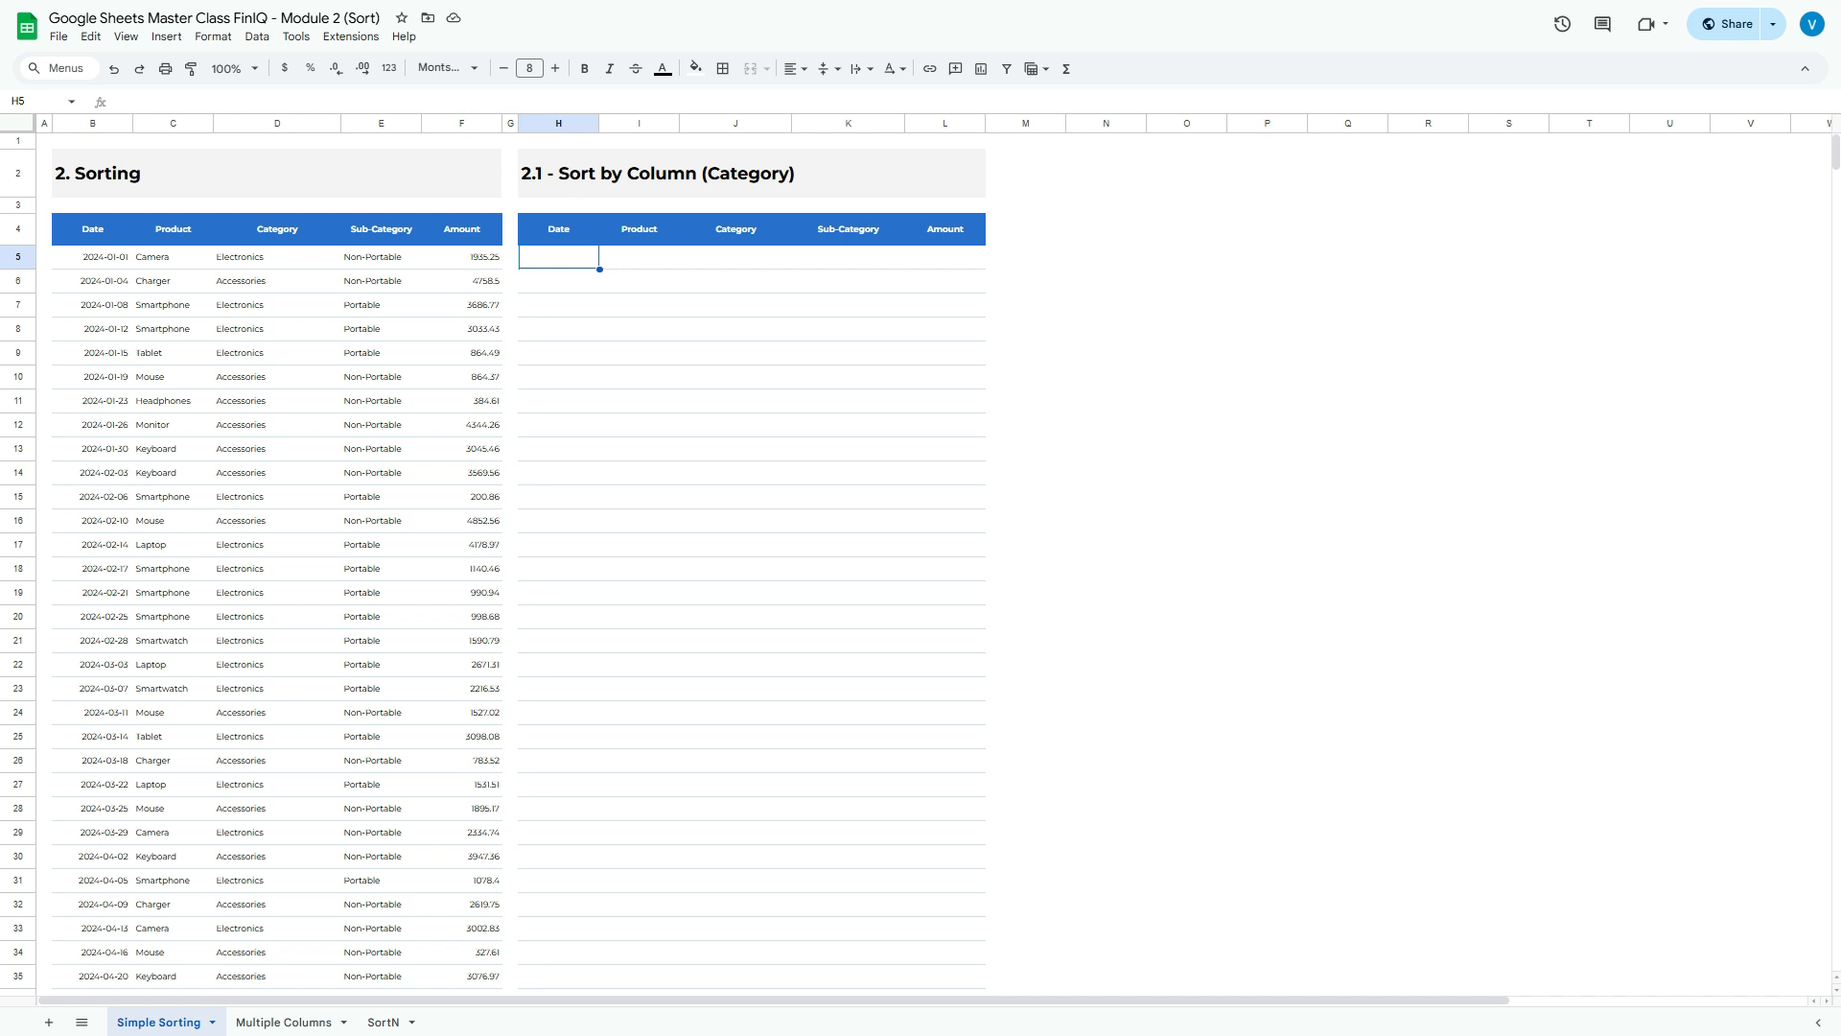
key("Right")
key("Left")
type("=")
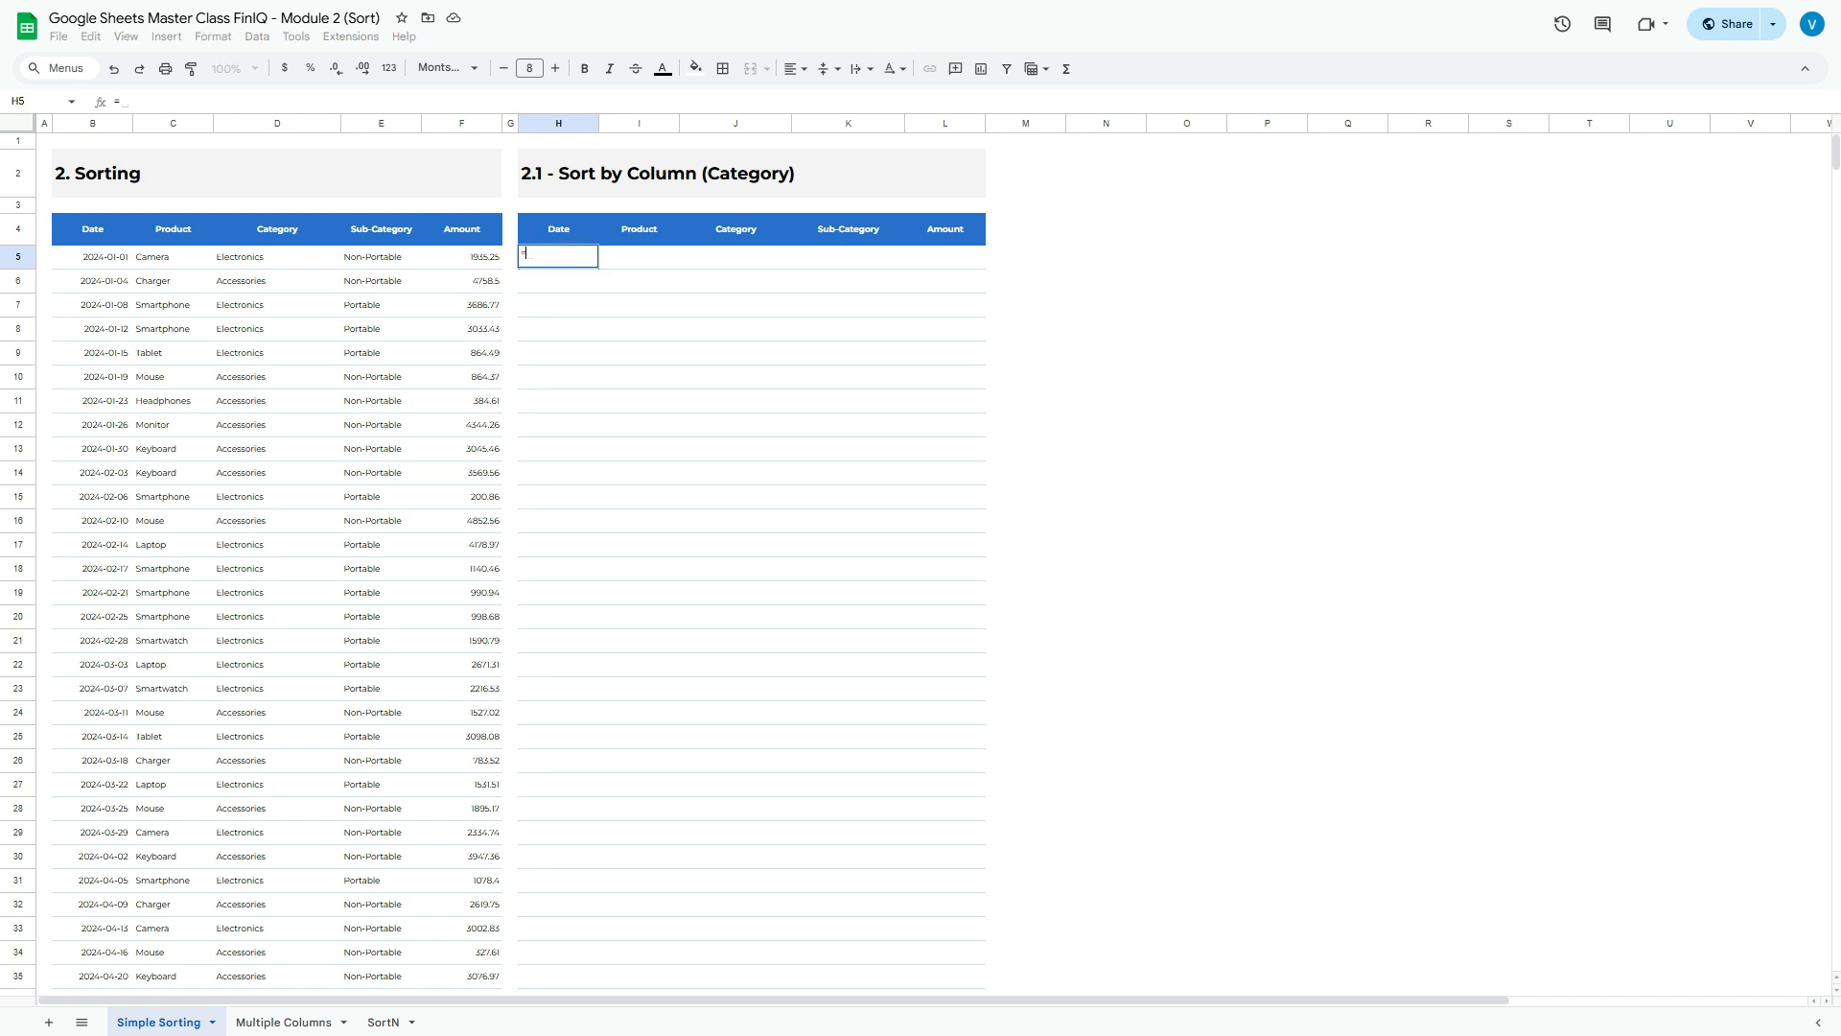
type("sort")
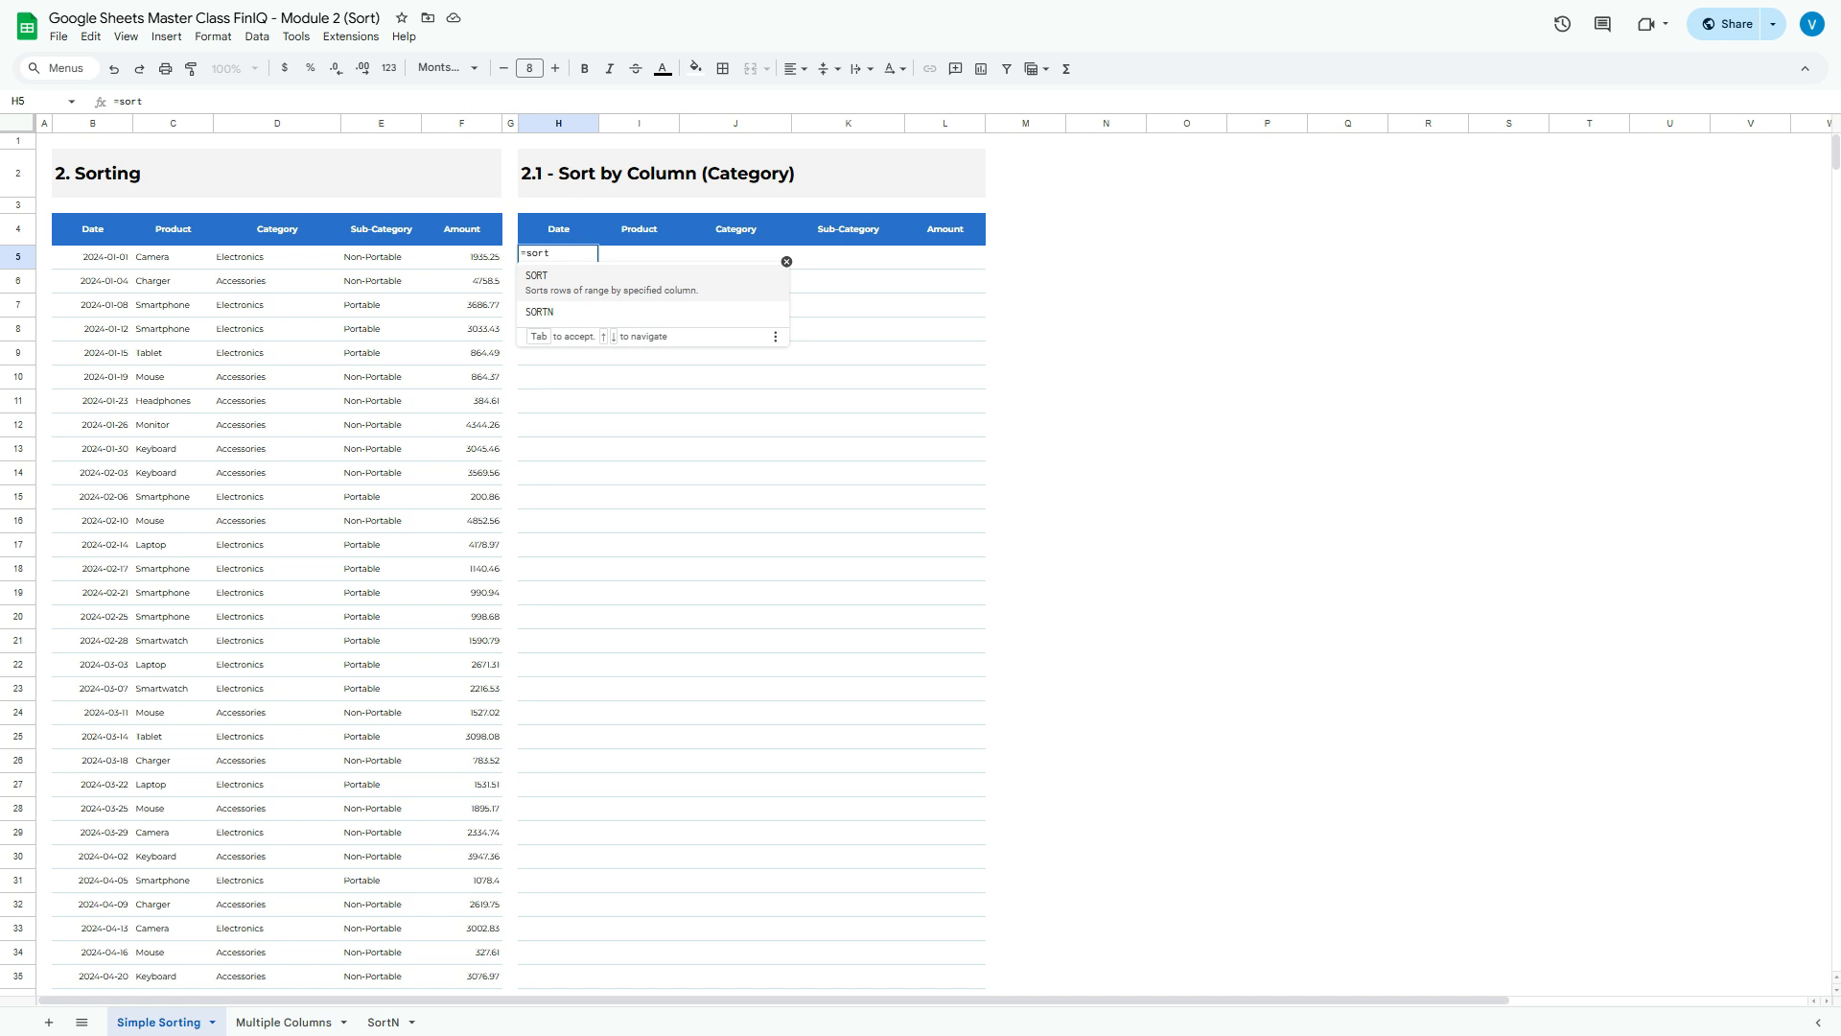
key("Tab")
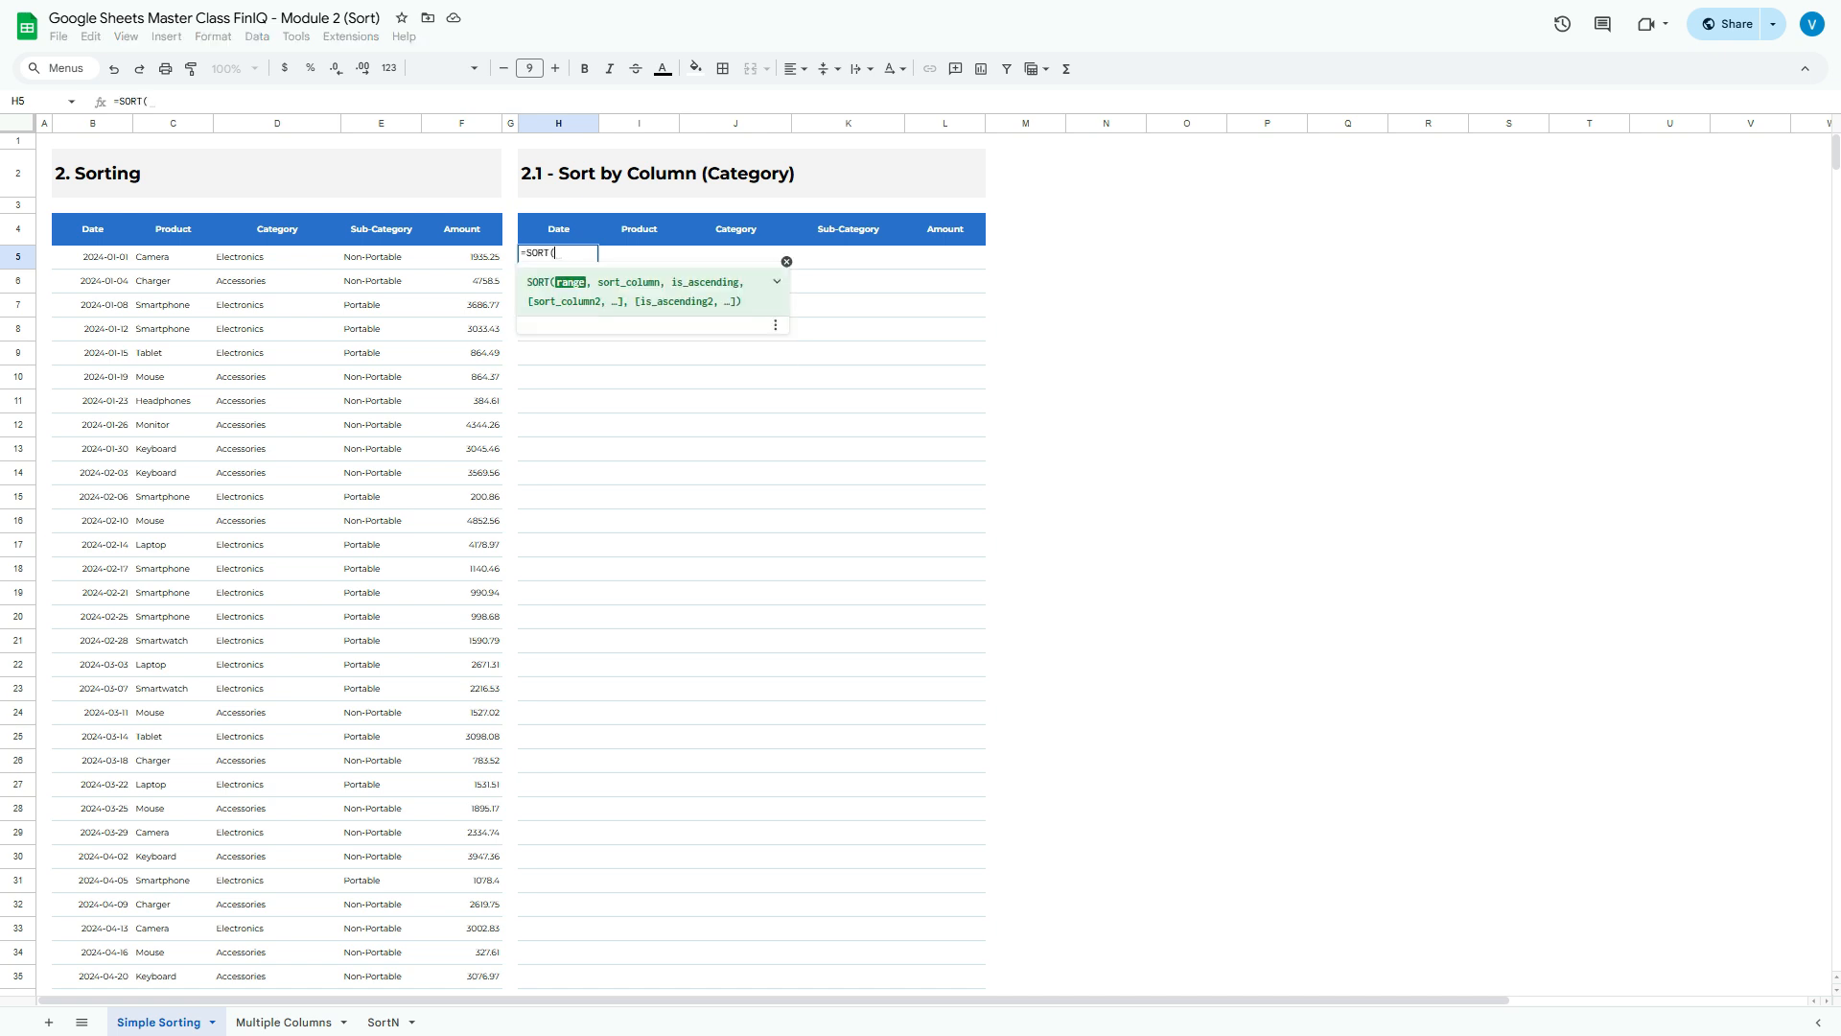
Expand the SORT function's help and set the formula's range to the open-ended B5:F
left_click(777, 282)
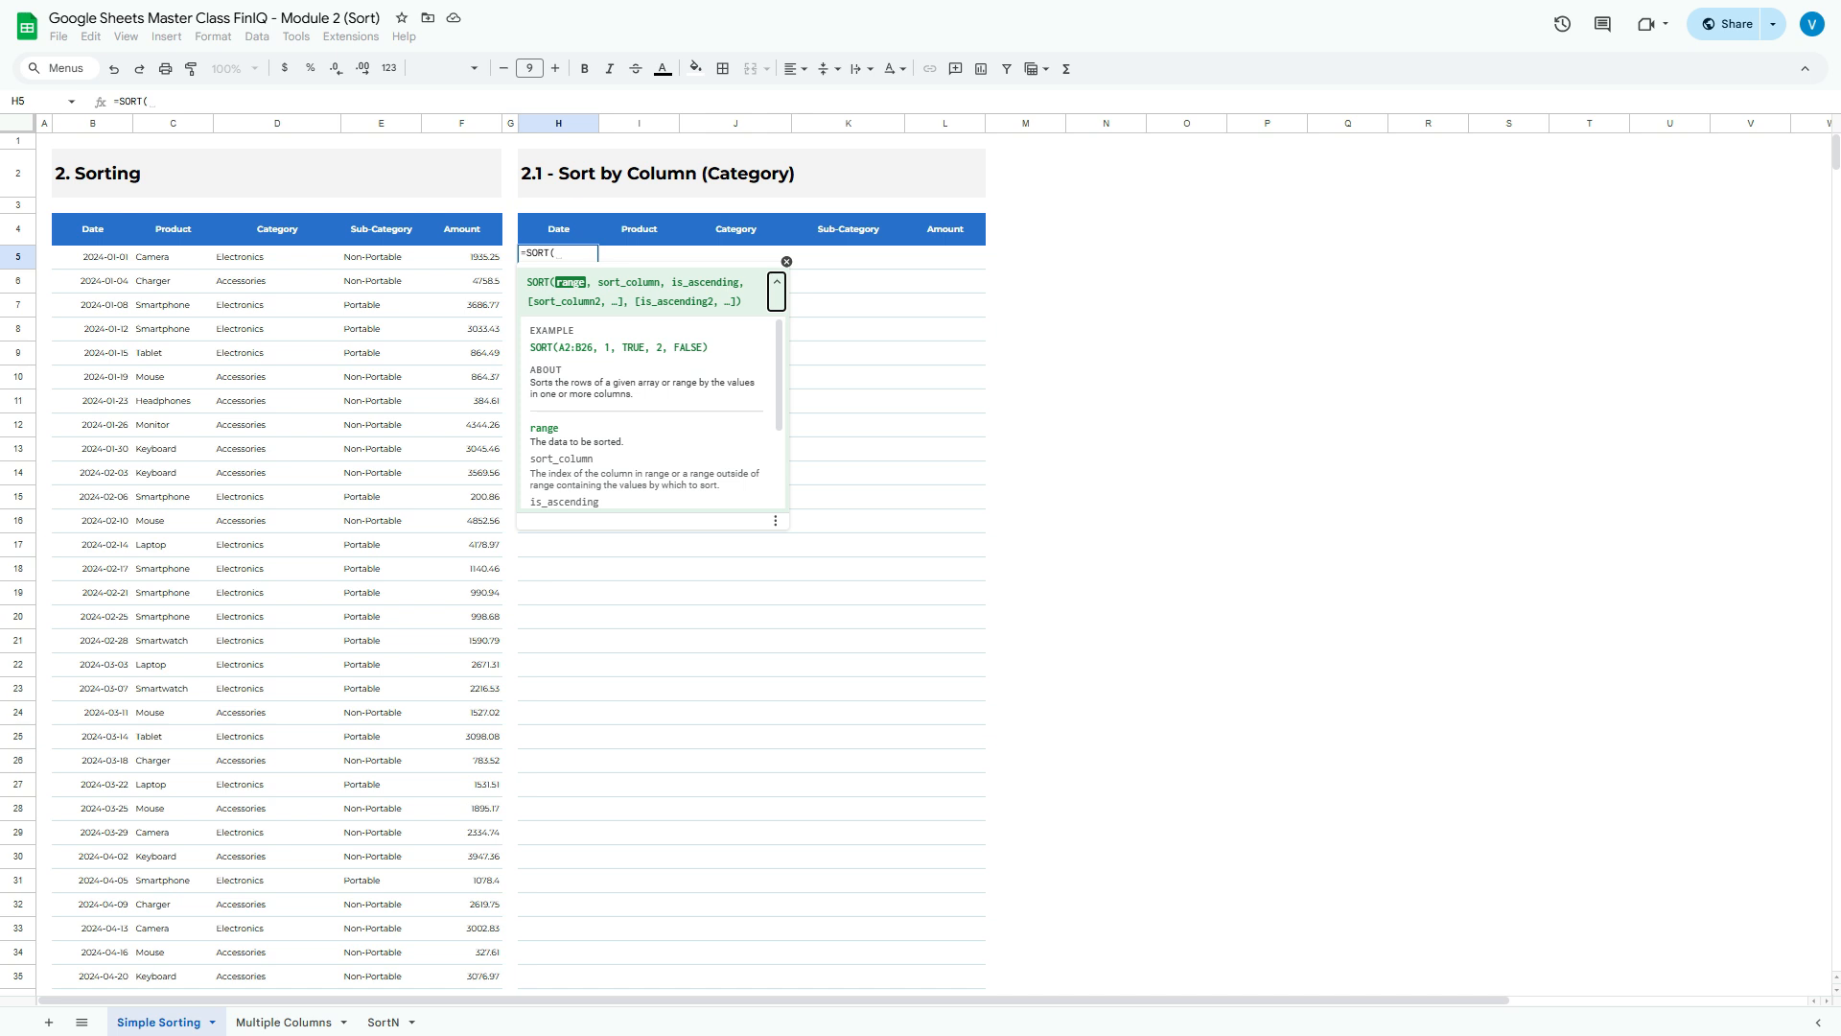
left_click(92, 257)
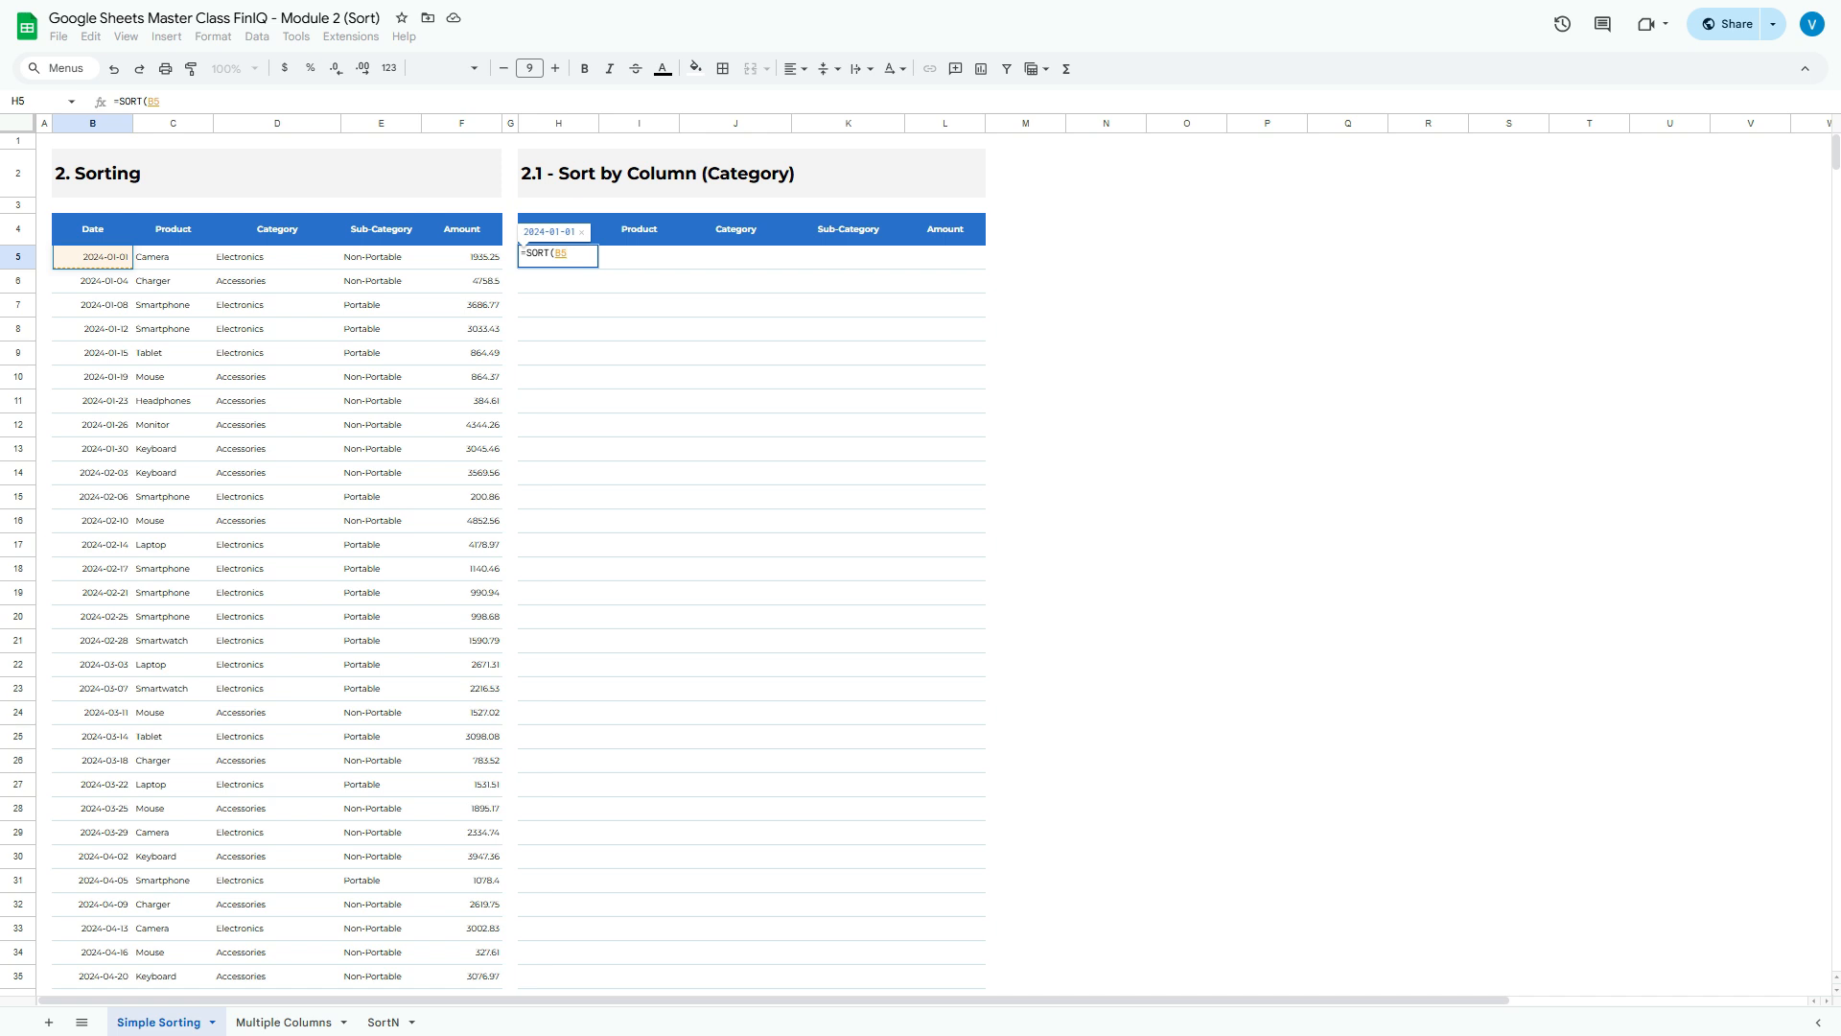
left_click_drag(92, 257, 461, 257)
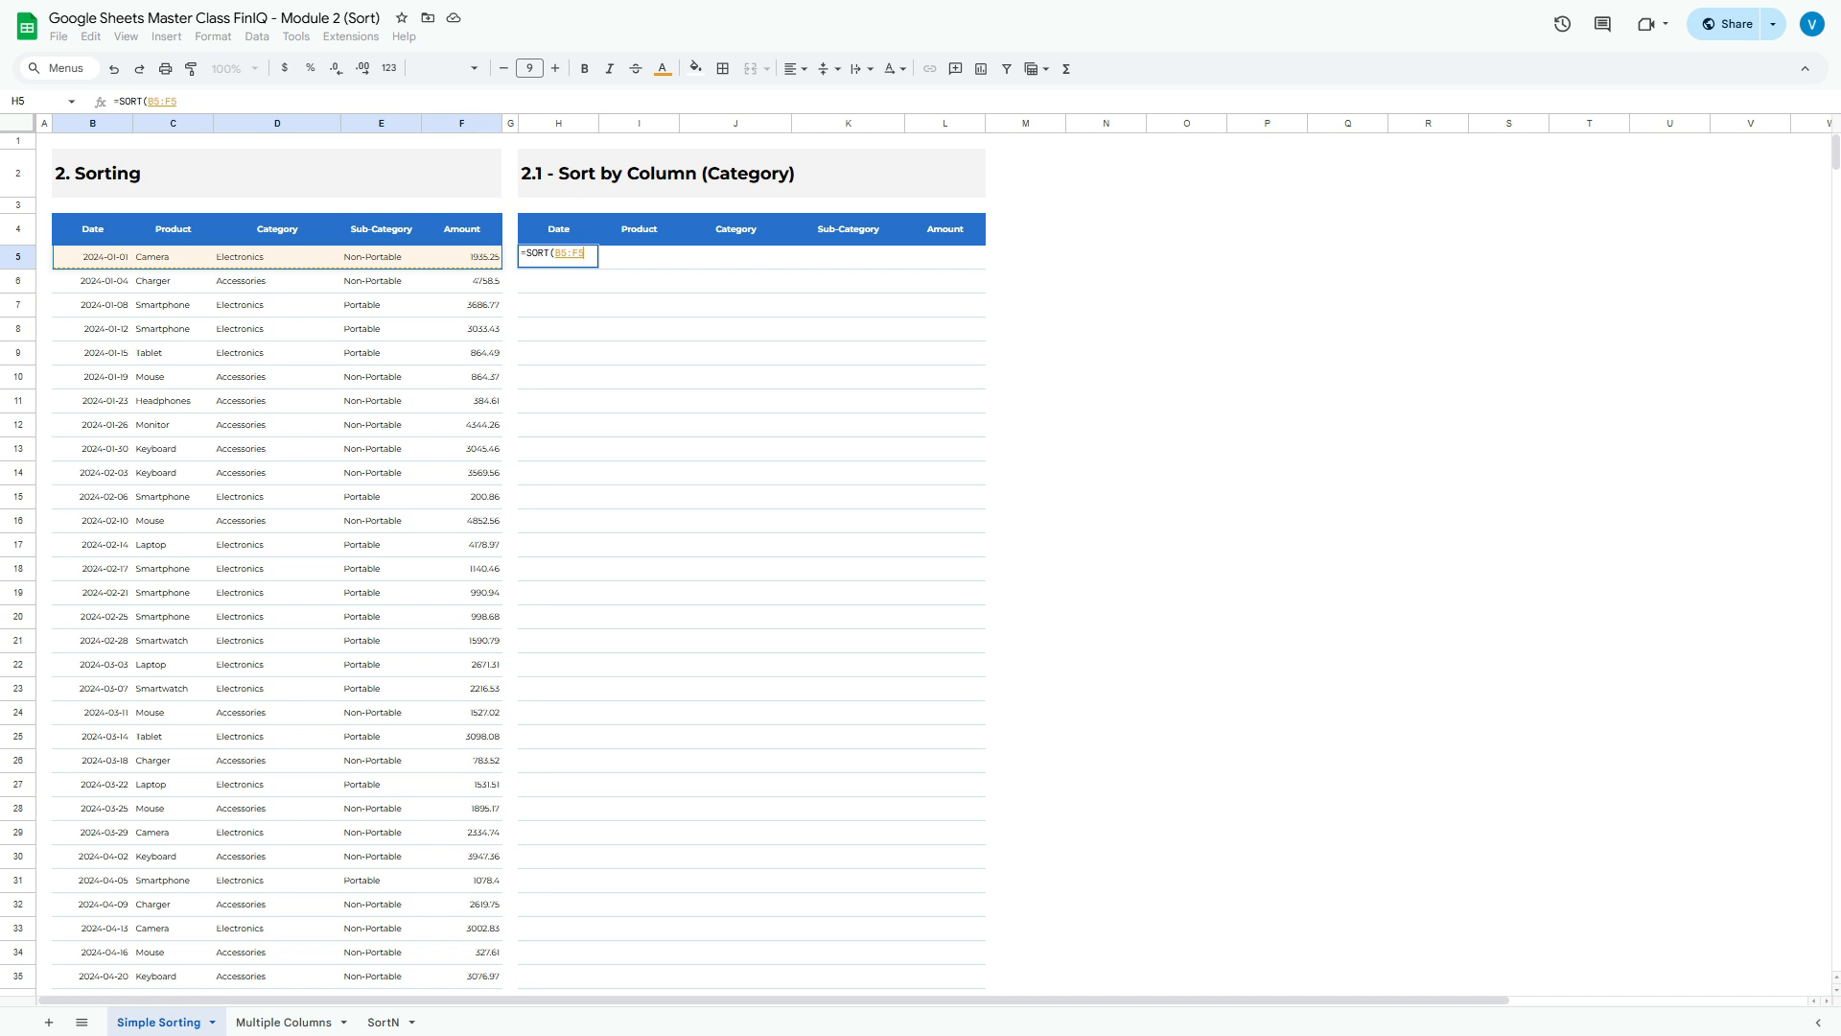
key("ctrl+shift+Down")
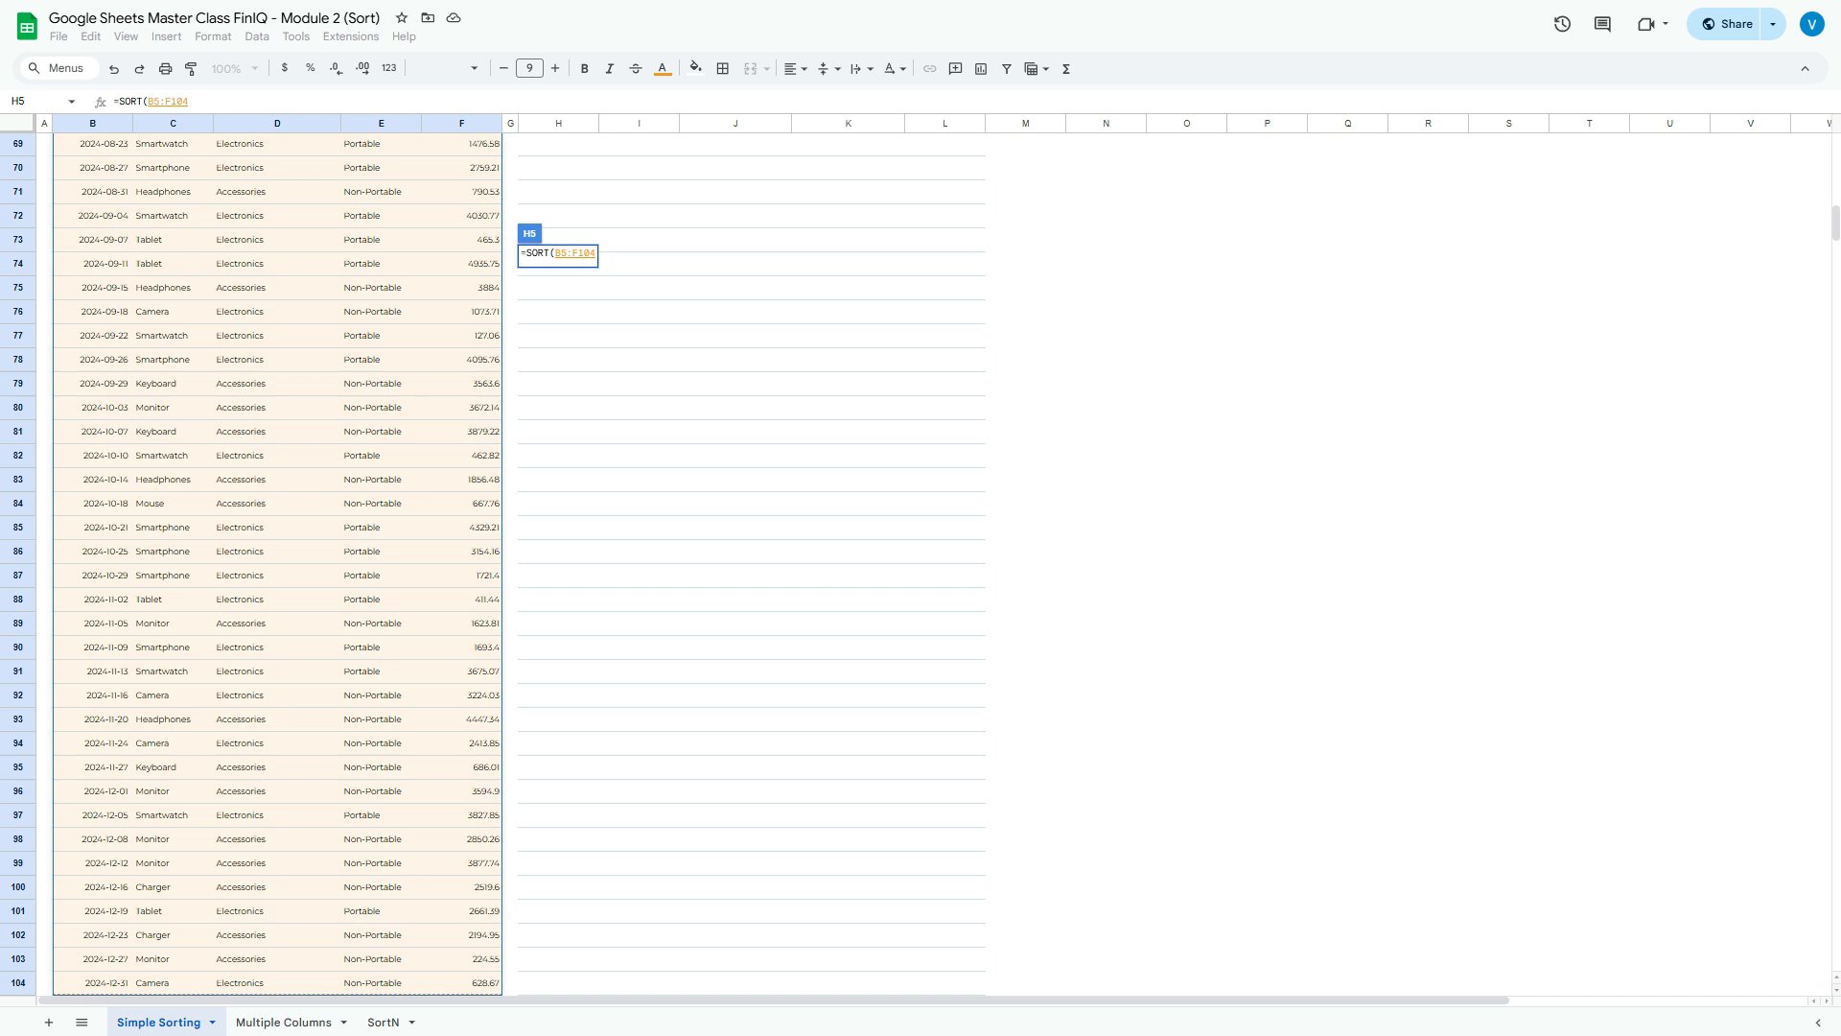
key("BackSpace")
key("BackSpace")
key("BackSpace")
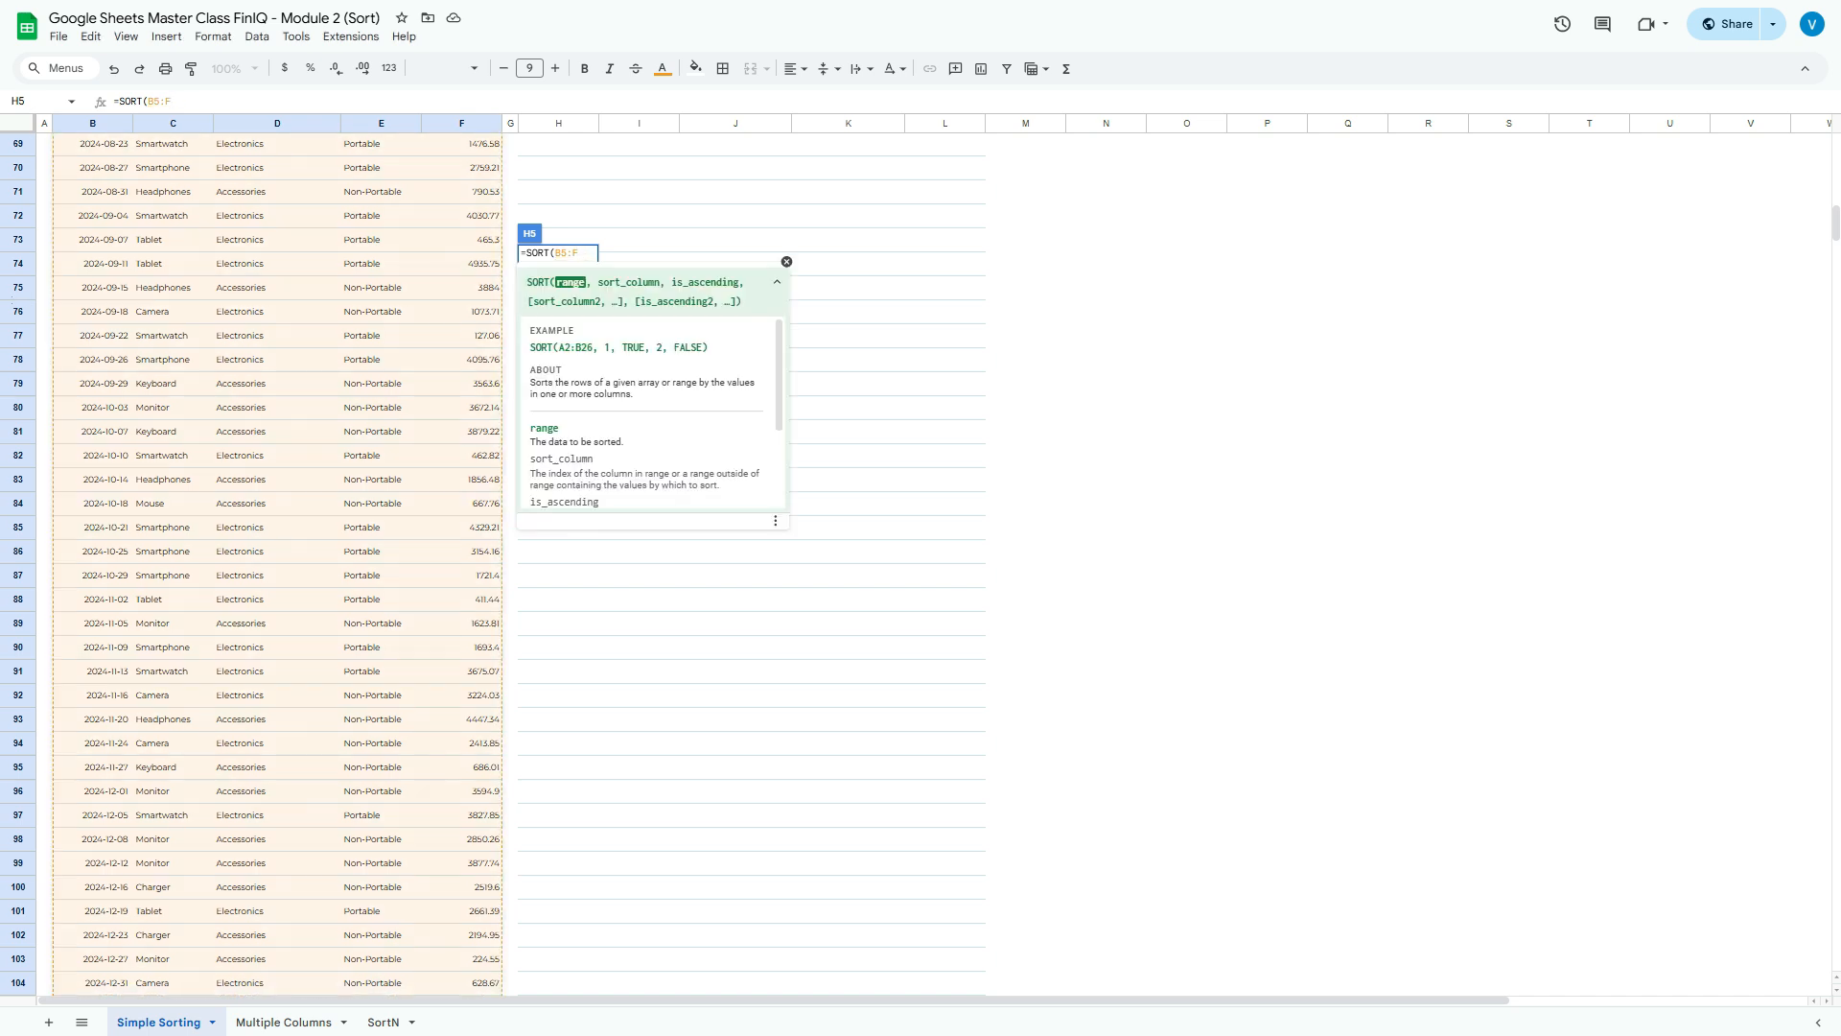
scroll(512, 564, "up", 1)
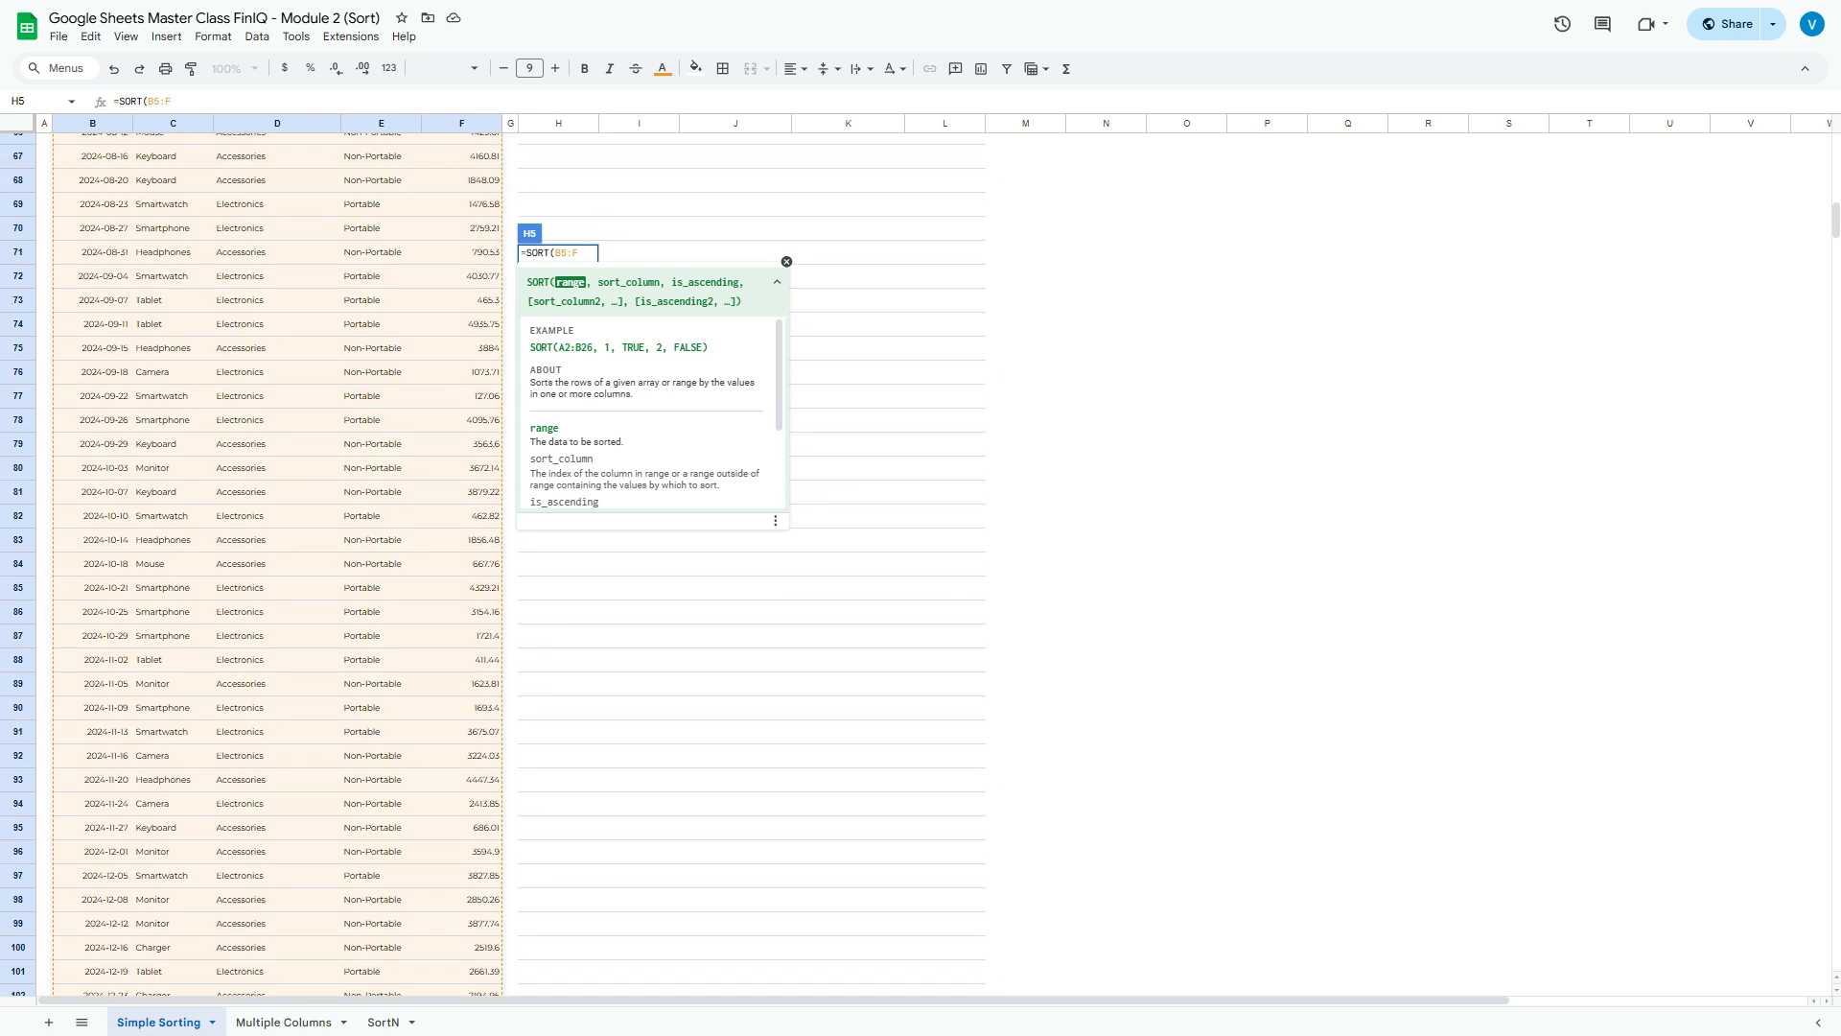
scroll(513, 564, "down", 20)
scroll(493, 559, "up", 20)
scroll(493, 559, "up", 9)
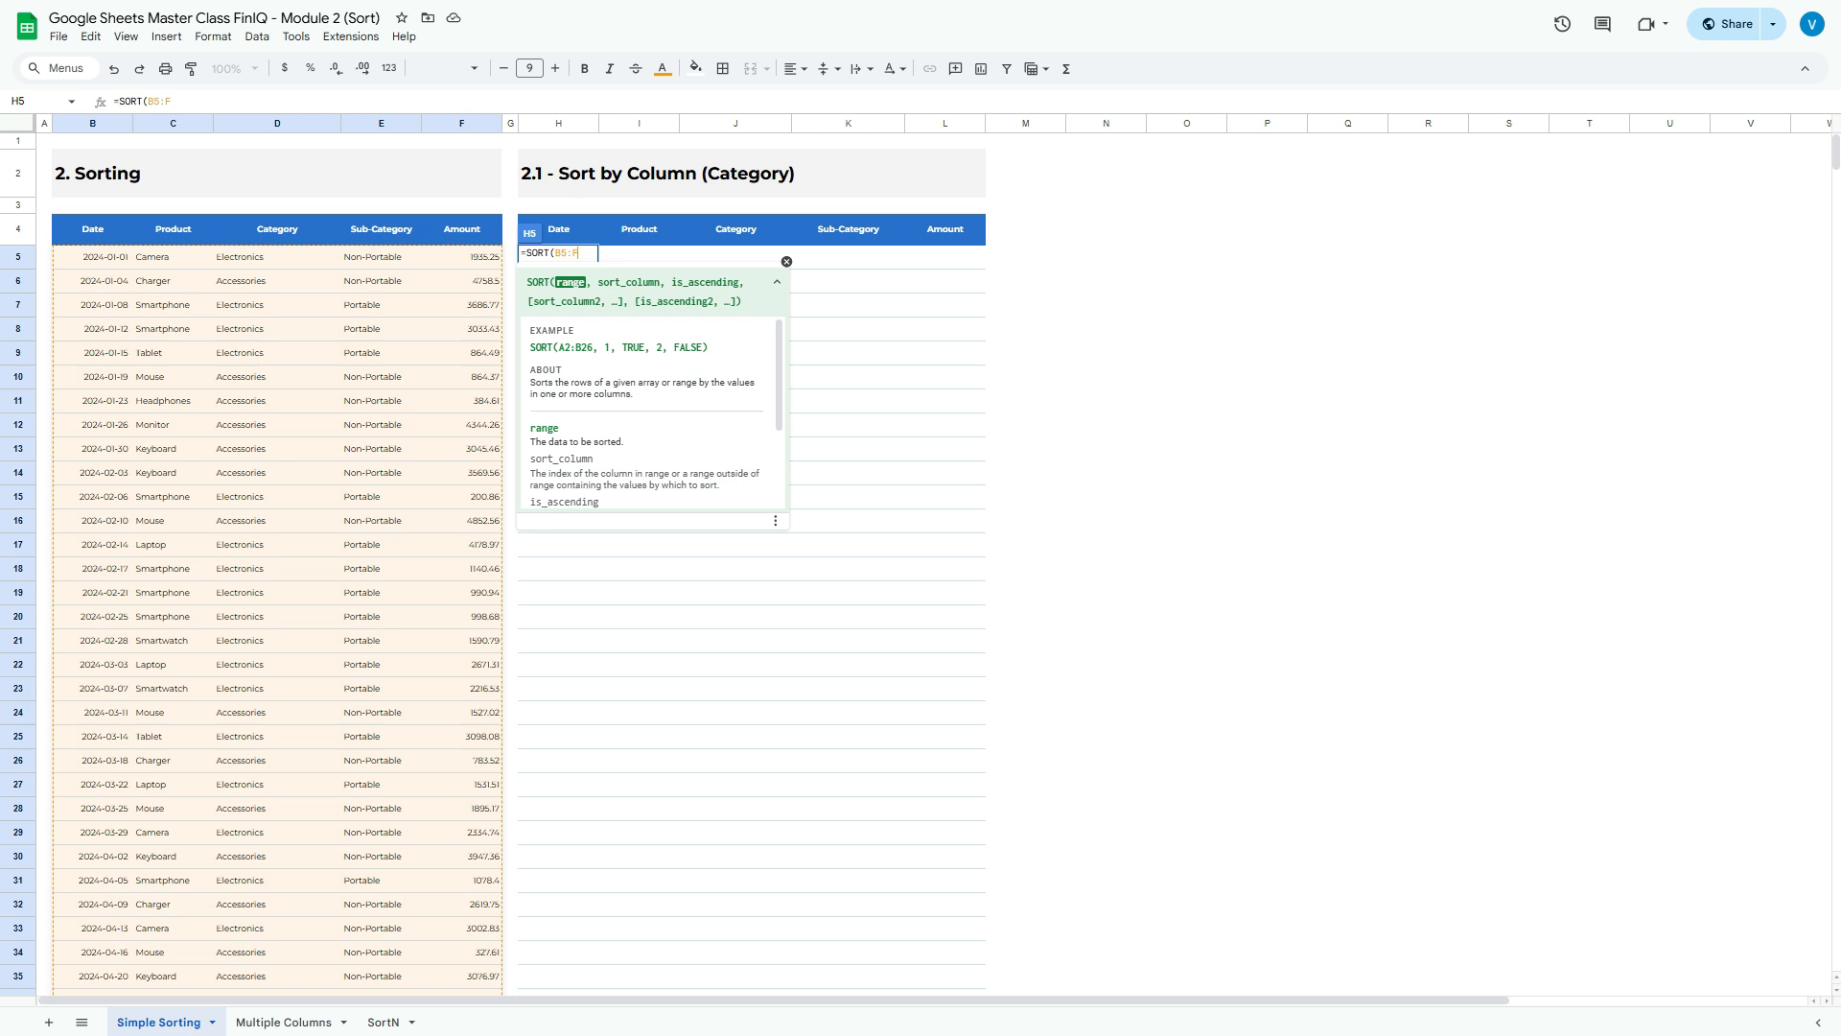
Complete the SORT formula in H5 with sort column 5 and is_ascending set to False
type(",")
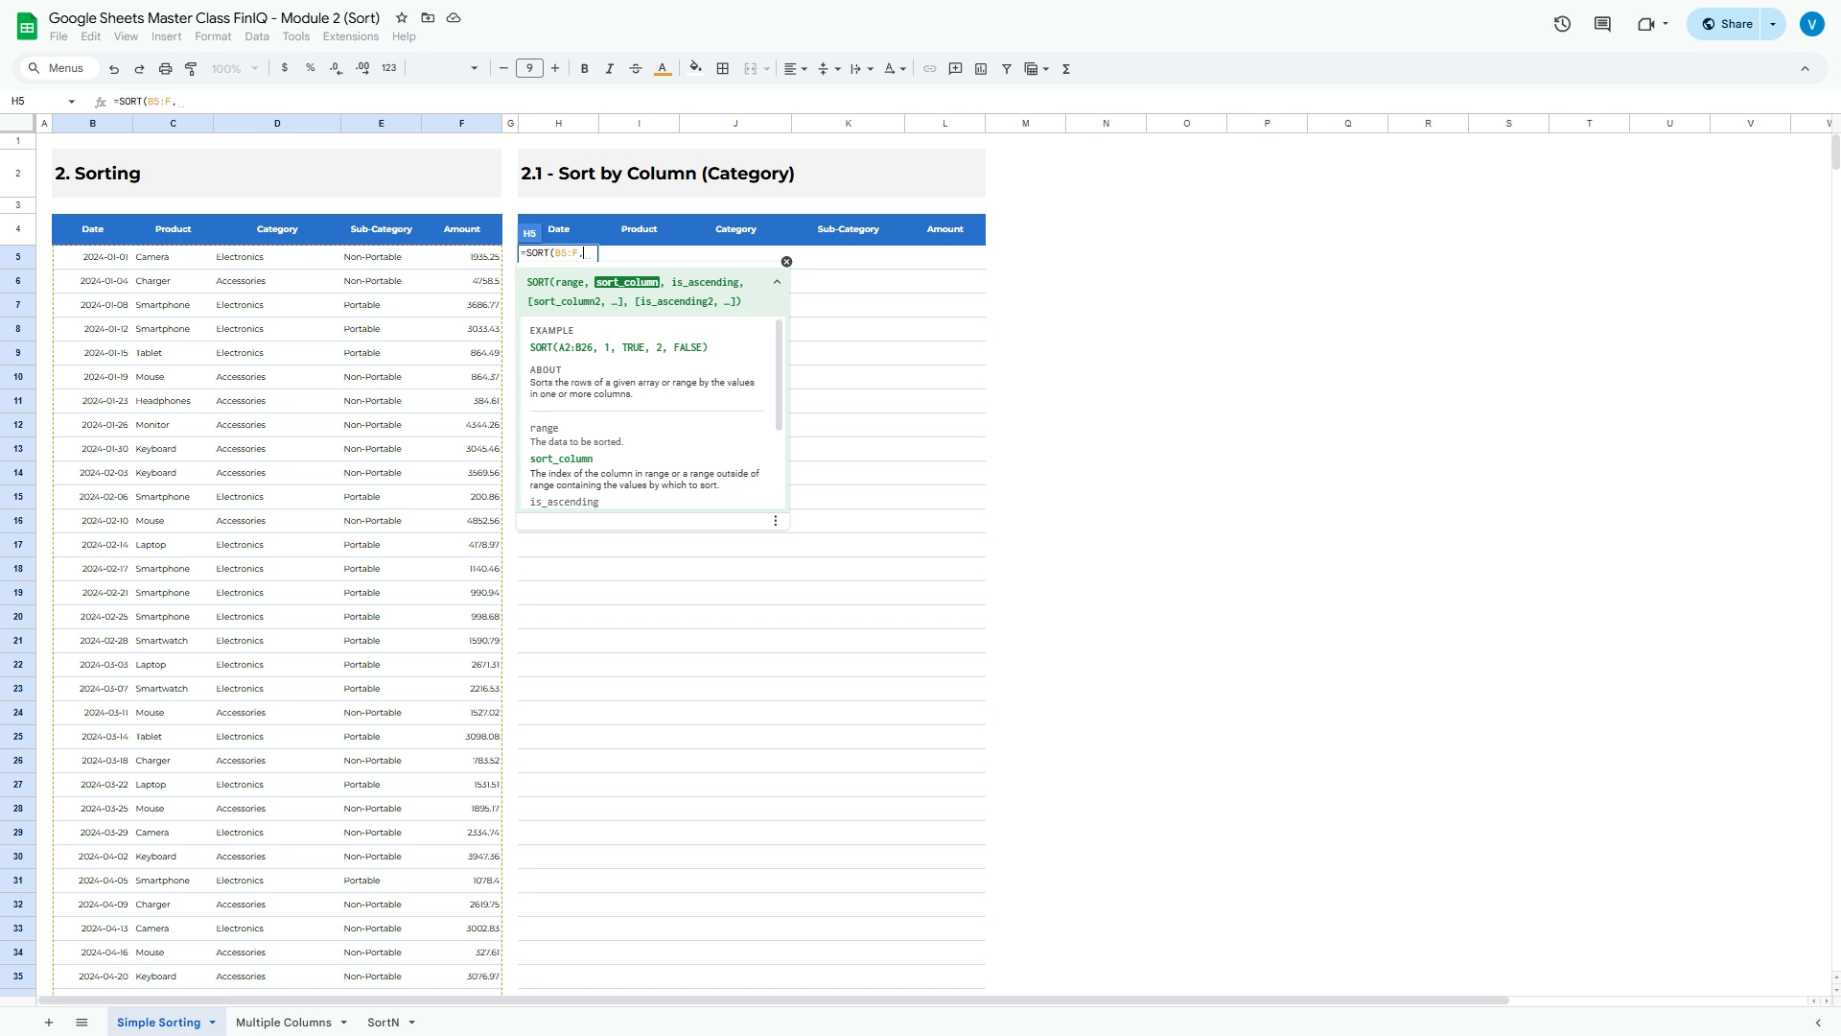
double_click(605, 347)
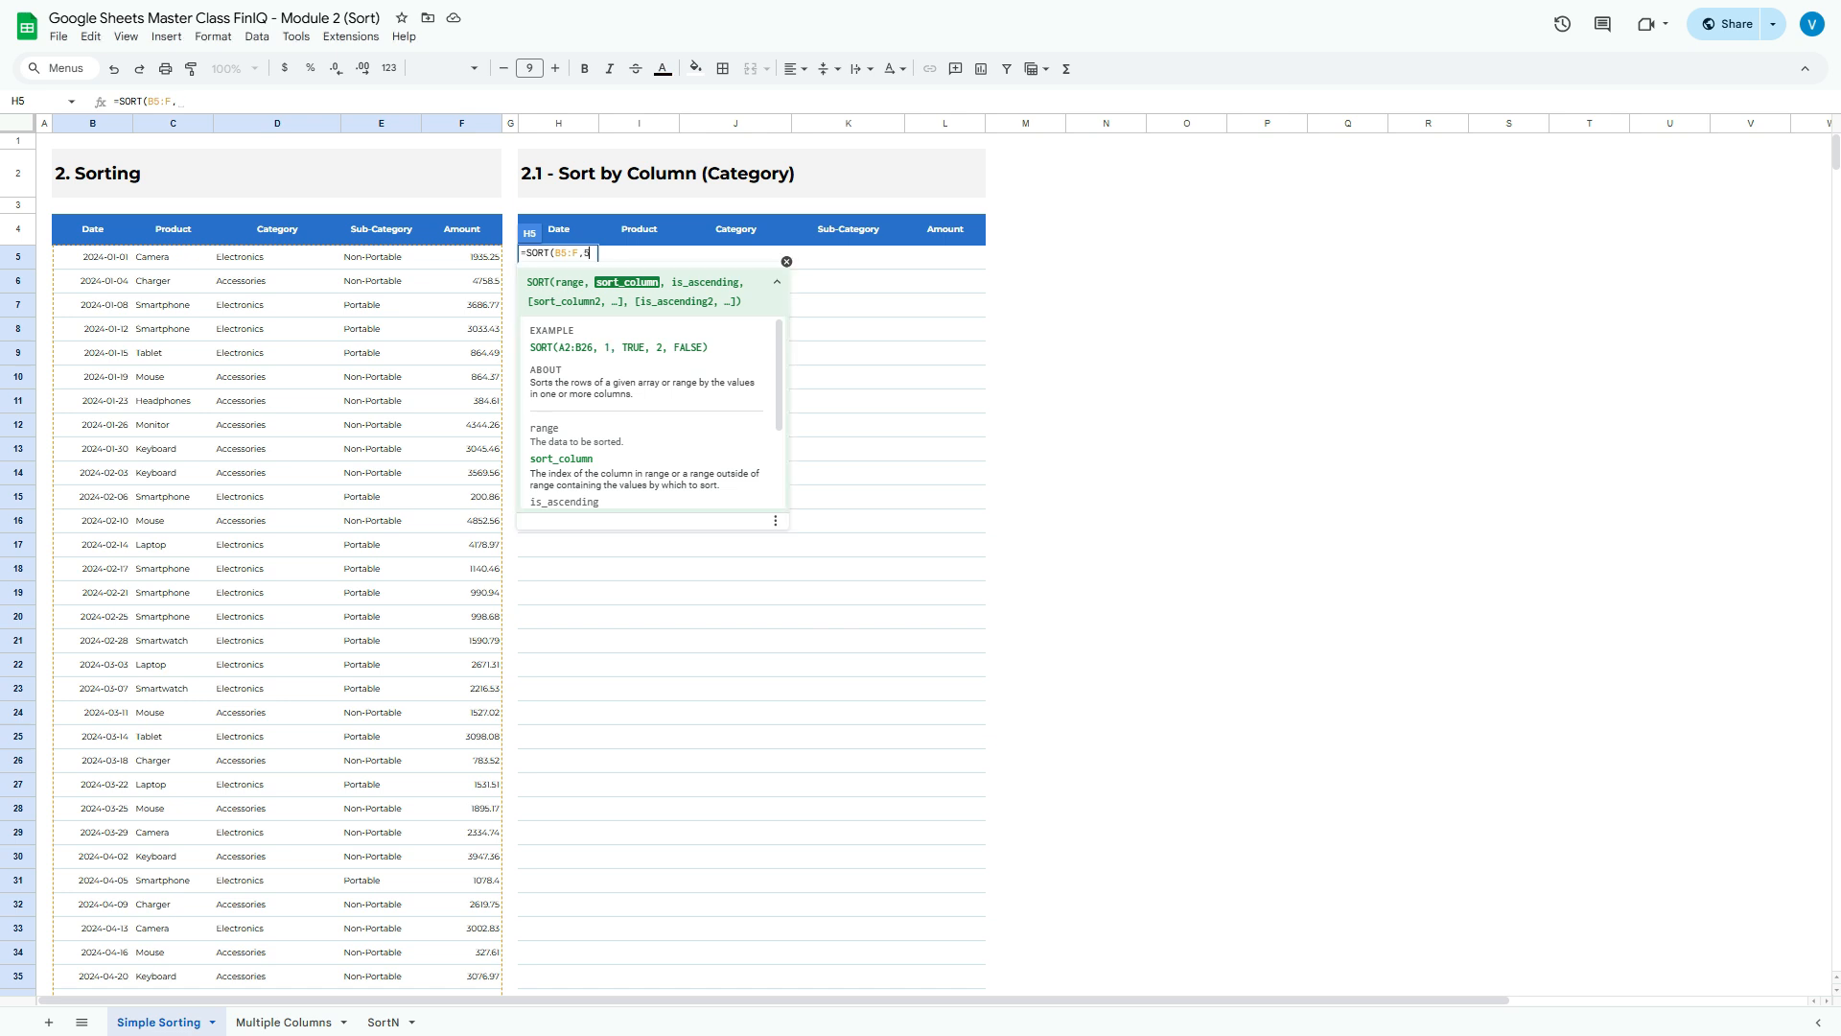
type(",")
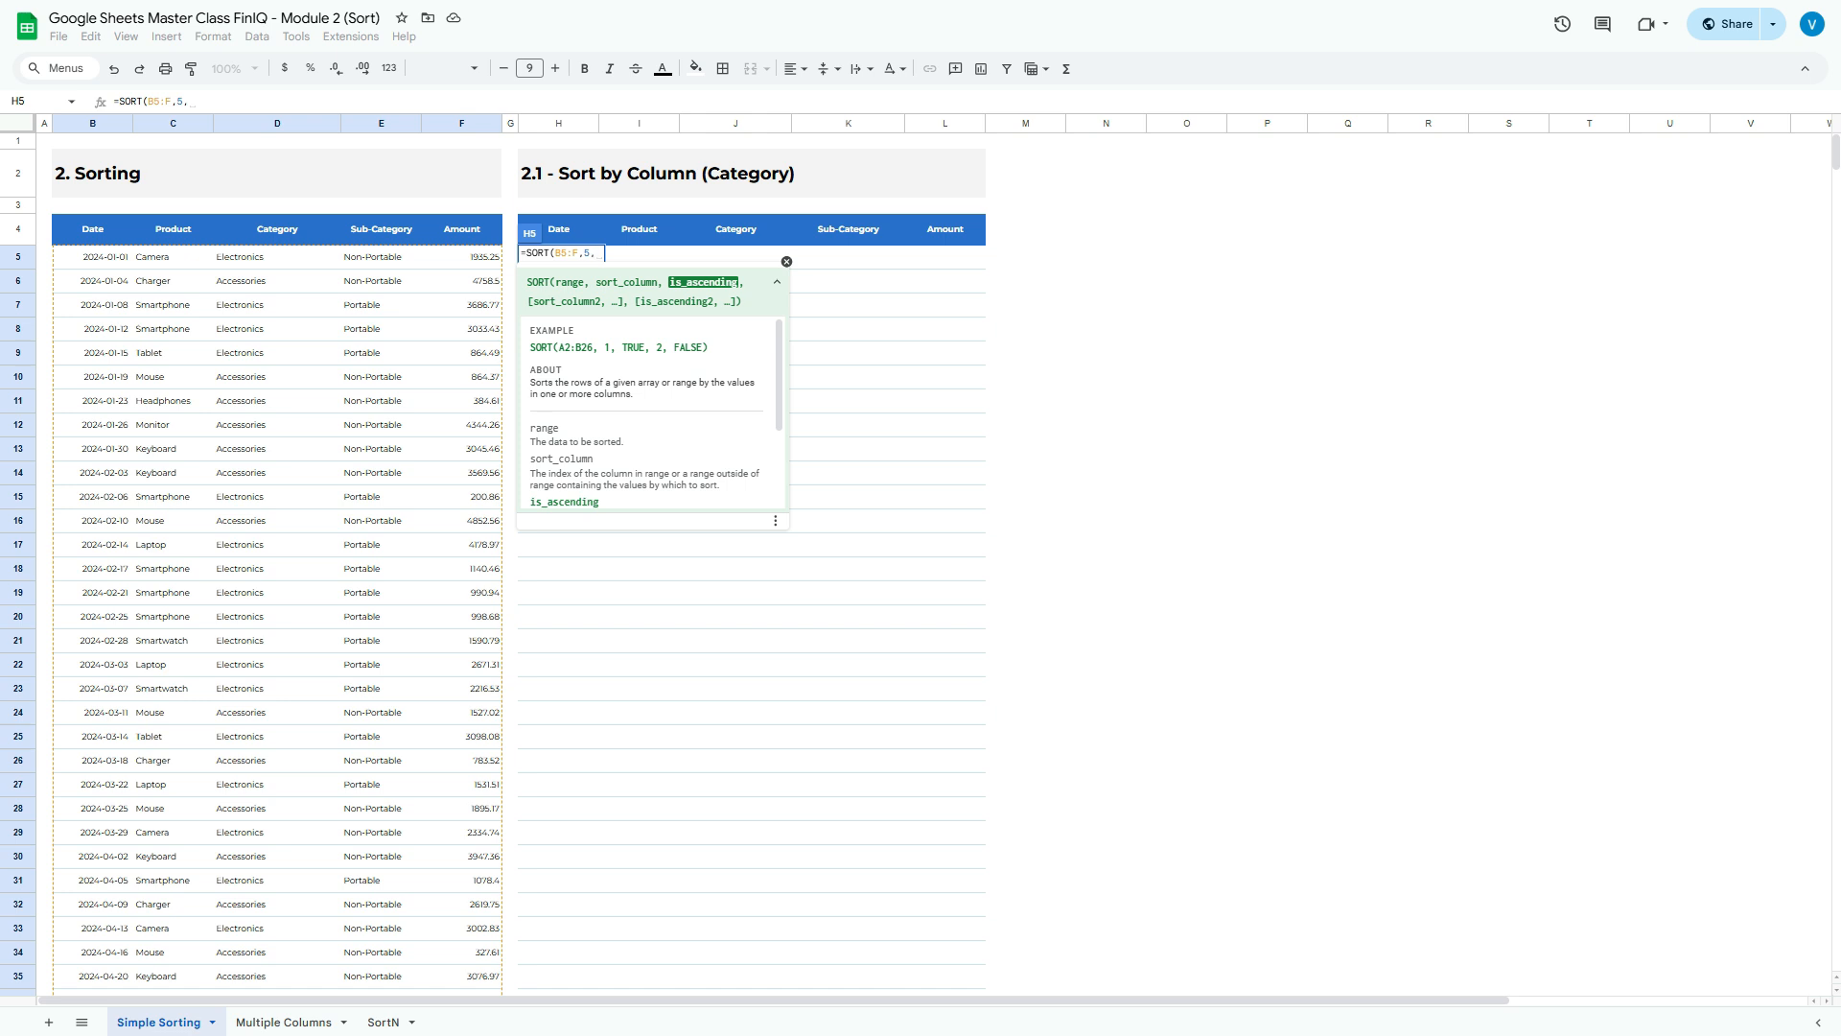
type("Fa")
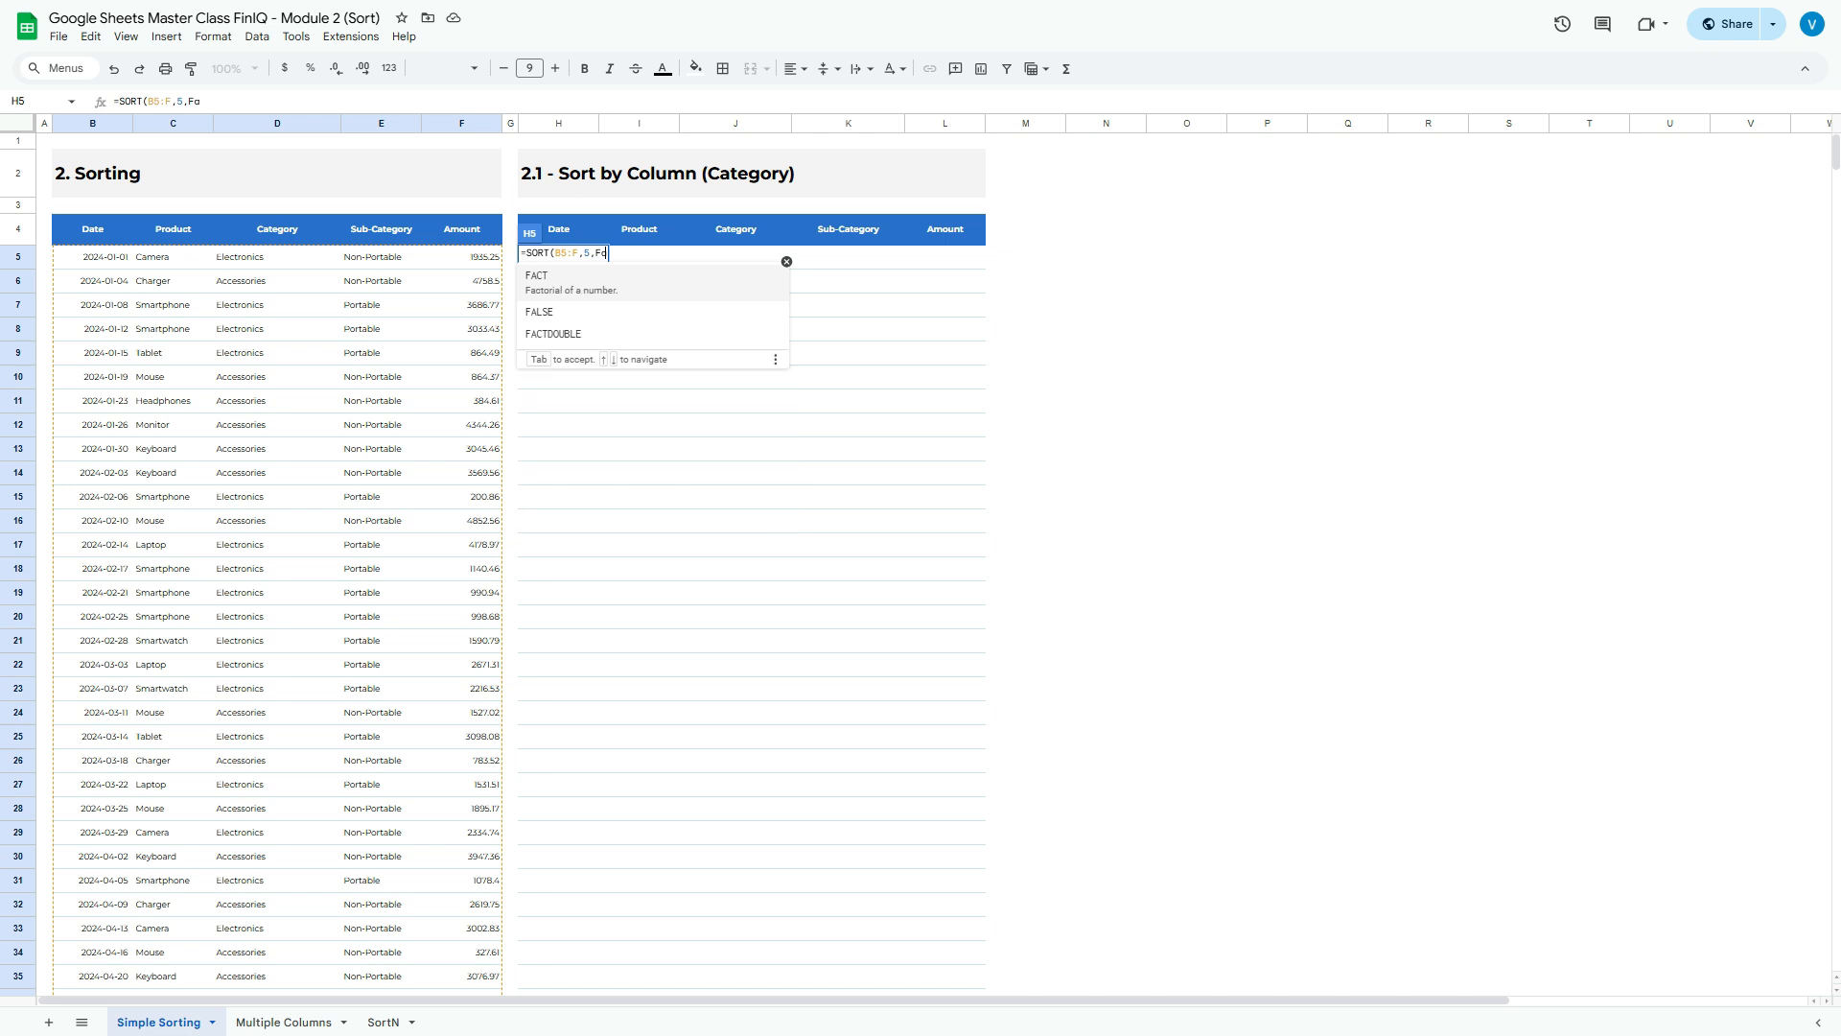
type("lse")
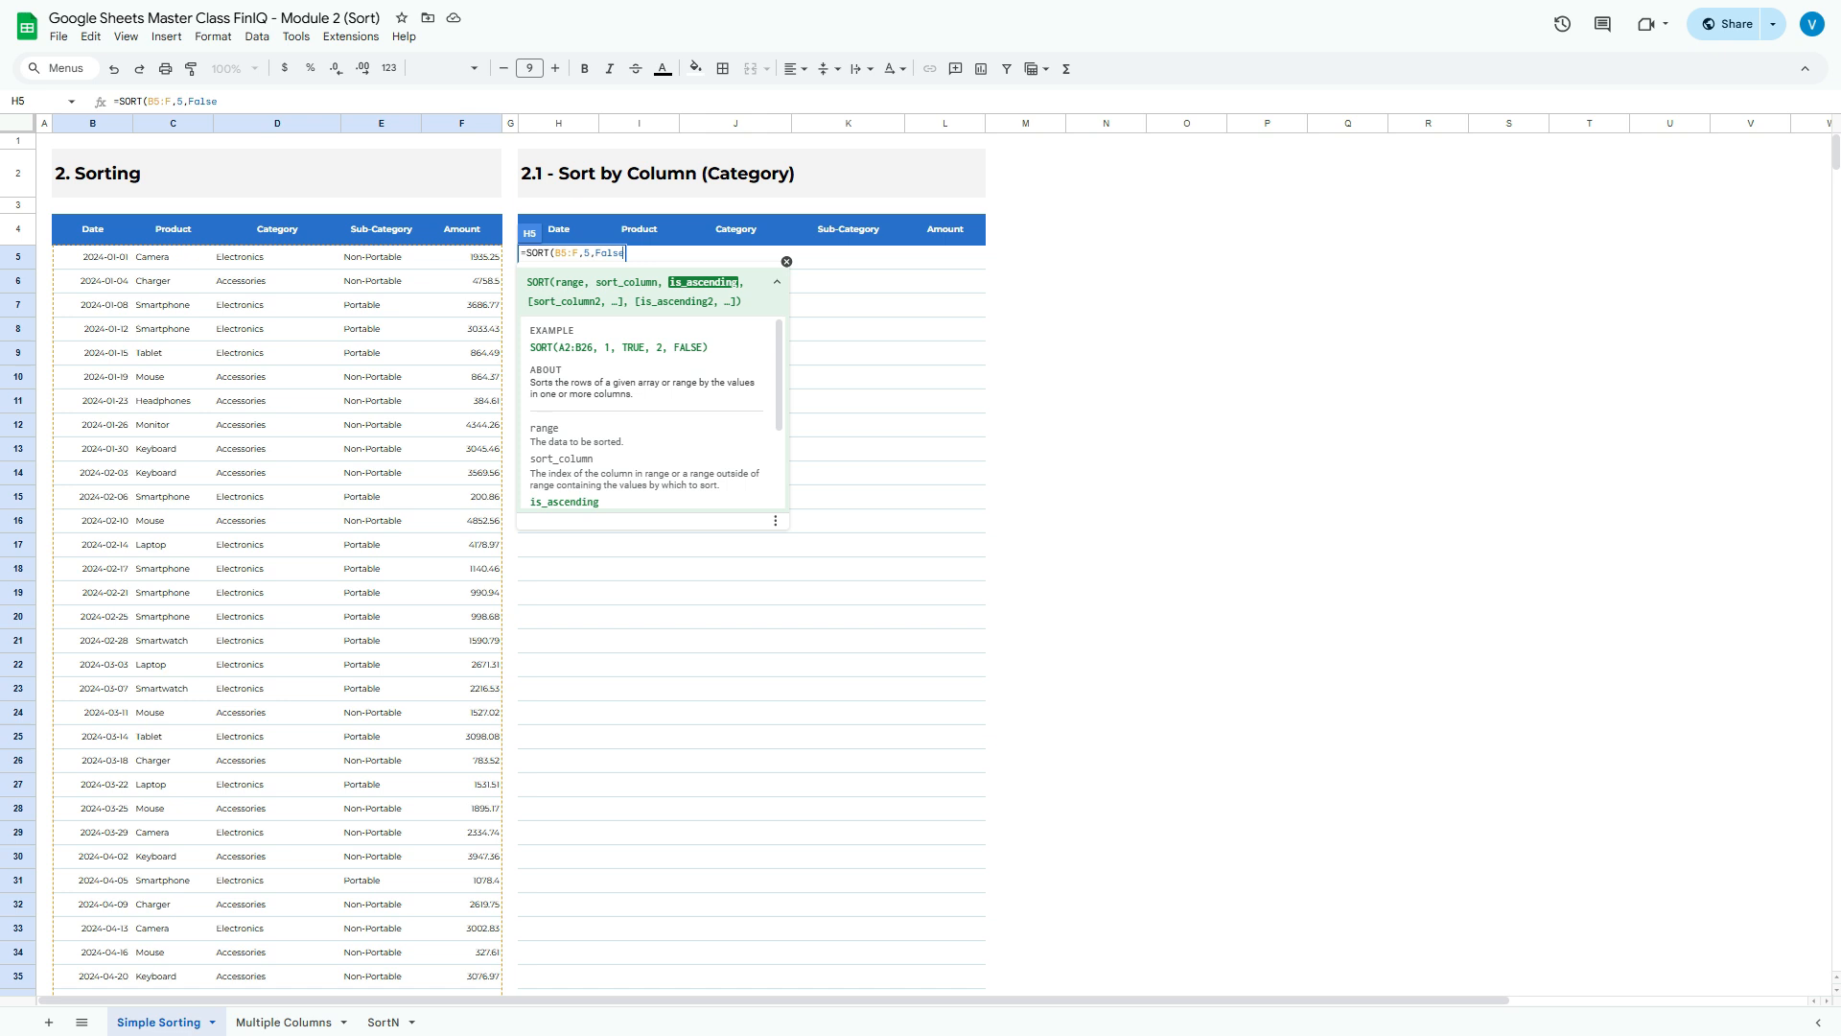
type(")")
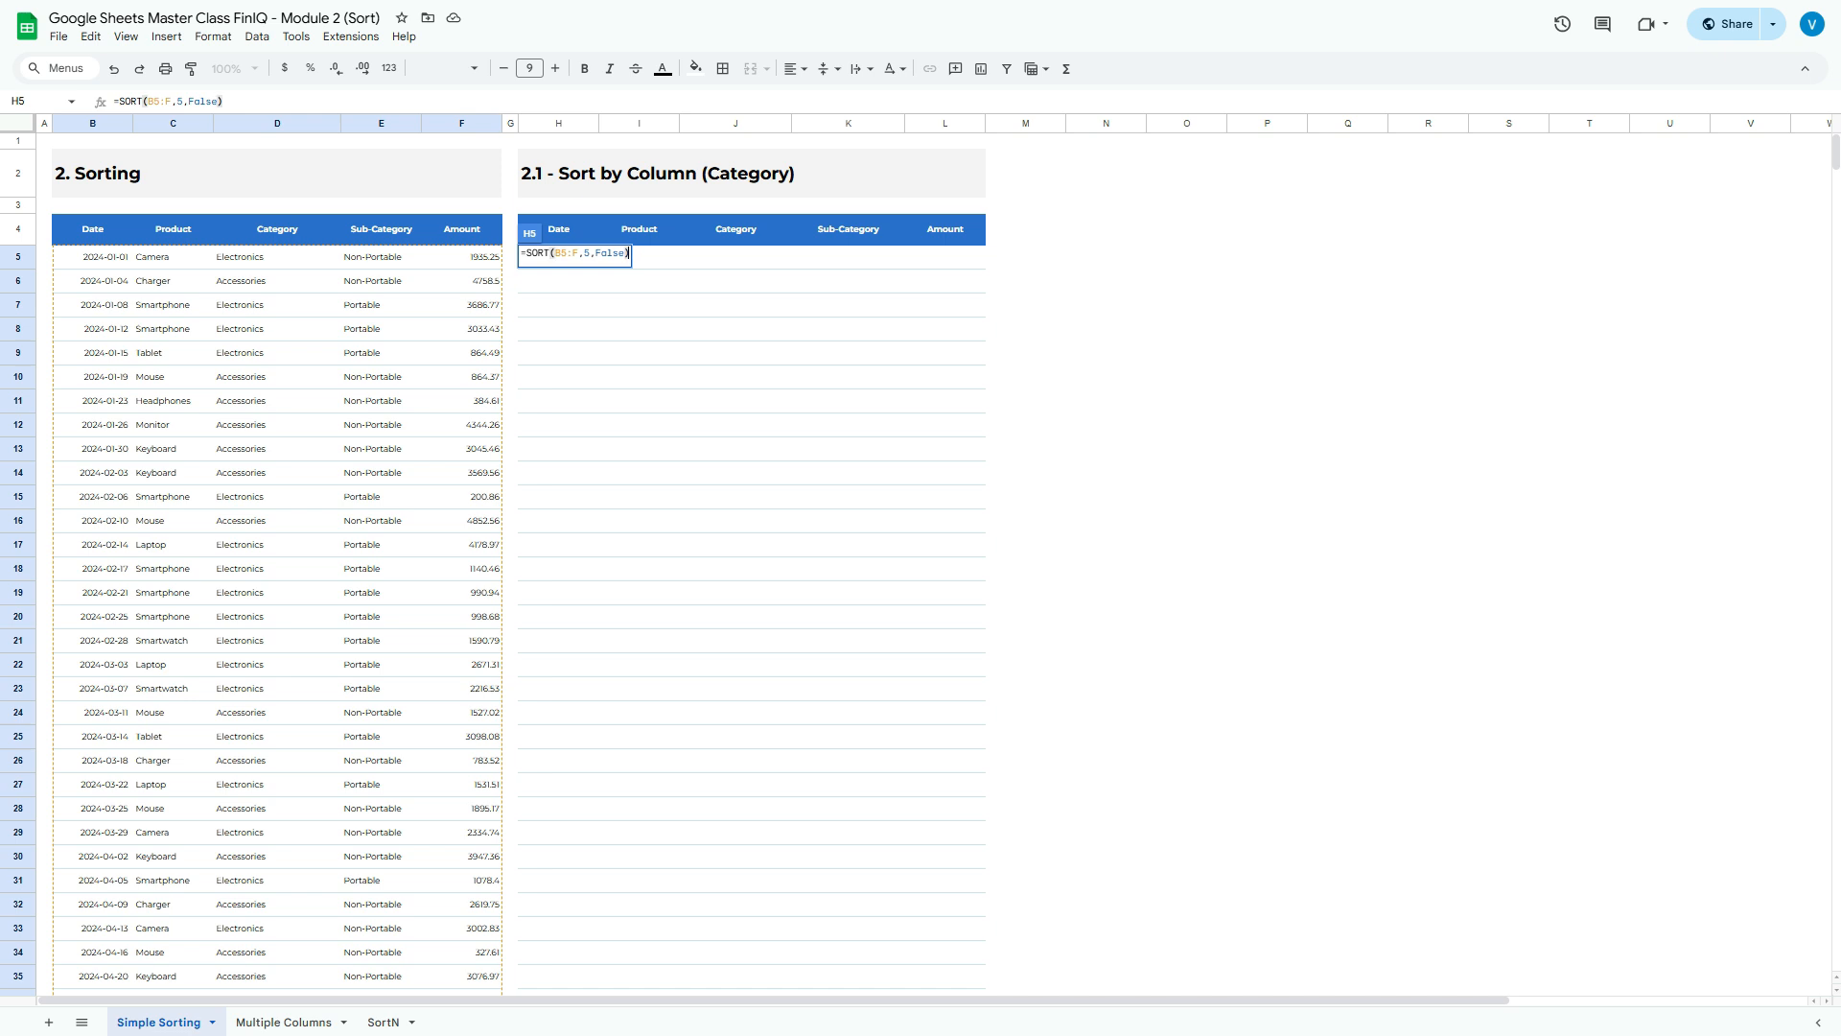
key("Return")
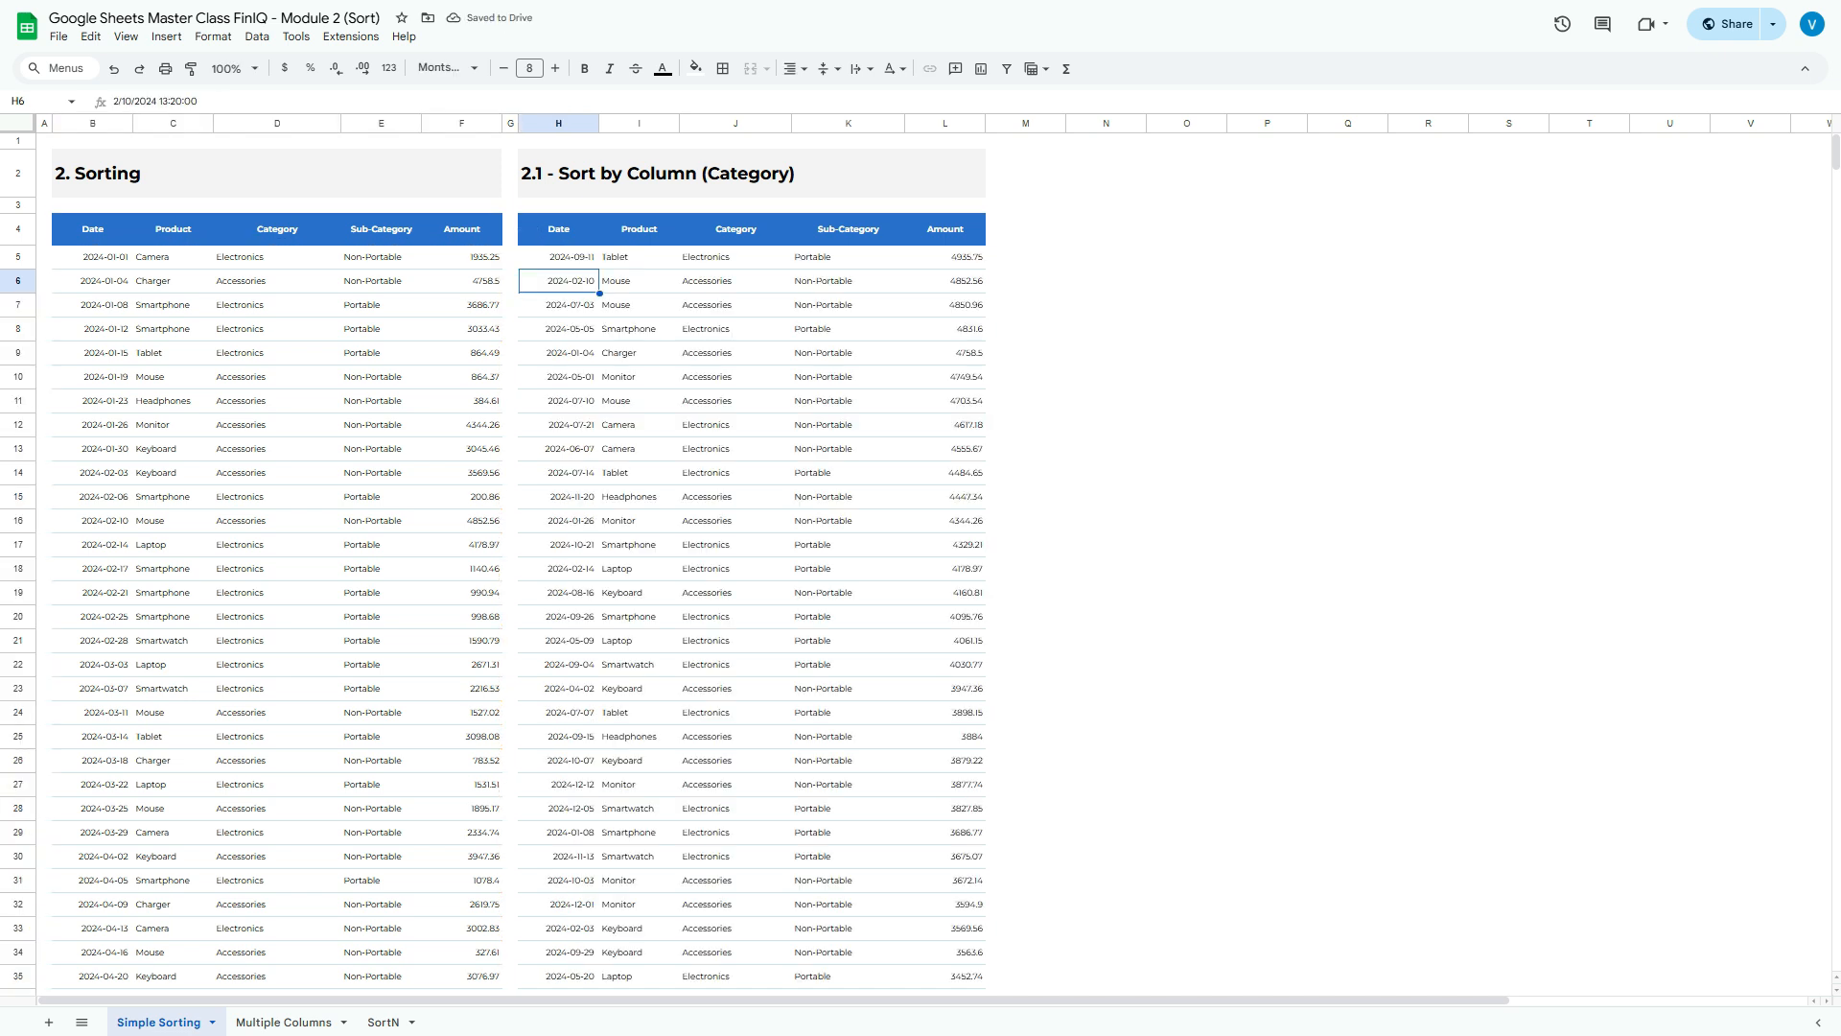
Examine the first row of the sorted output in row 5, from Date across to Amount
key("Up")
key("shift+Right")
key("shift+Right")
key("shift+Right")
key("shift+Right")
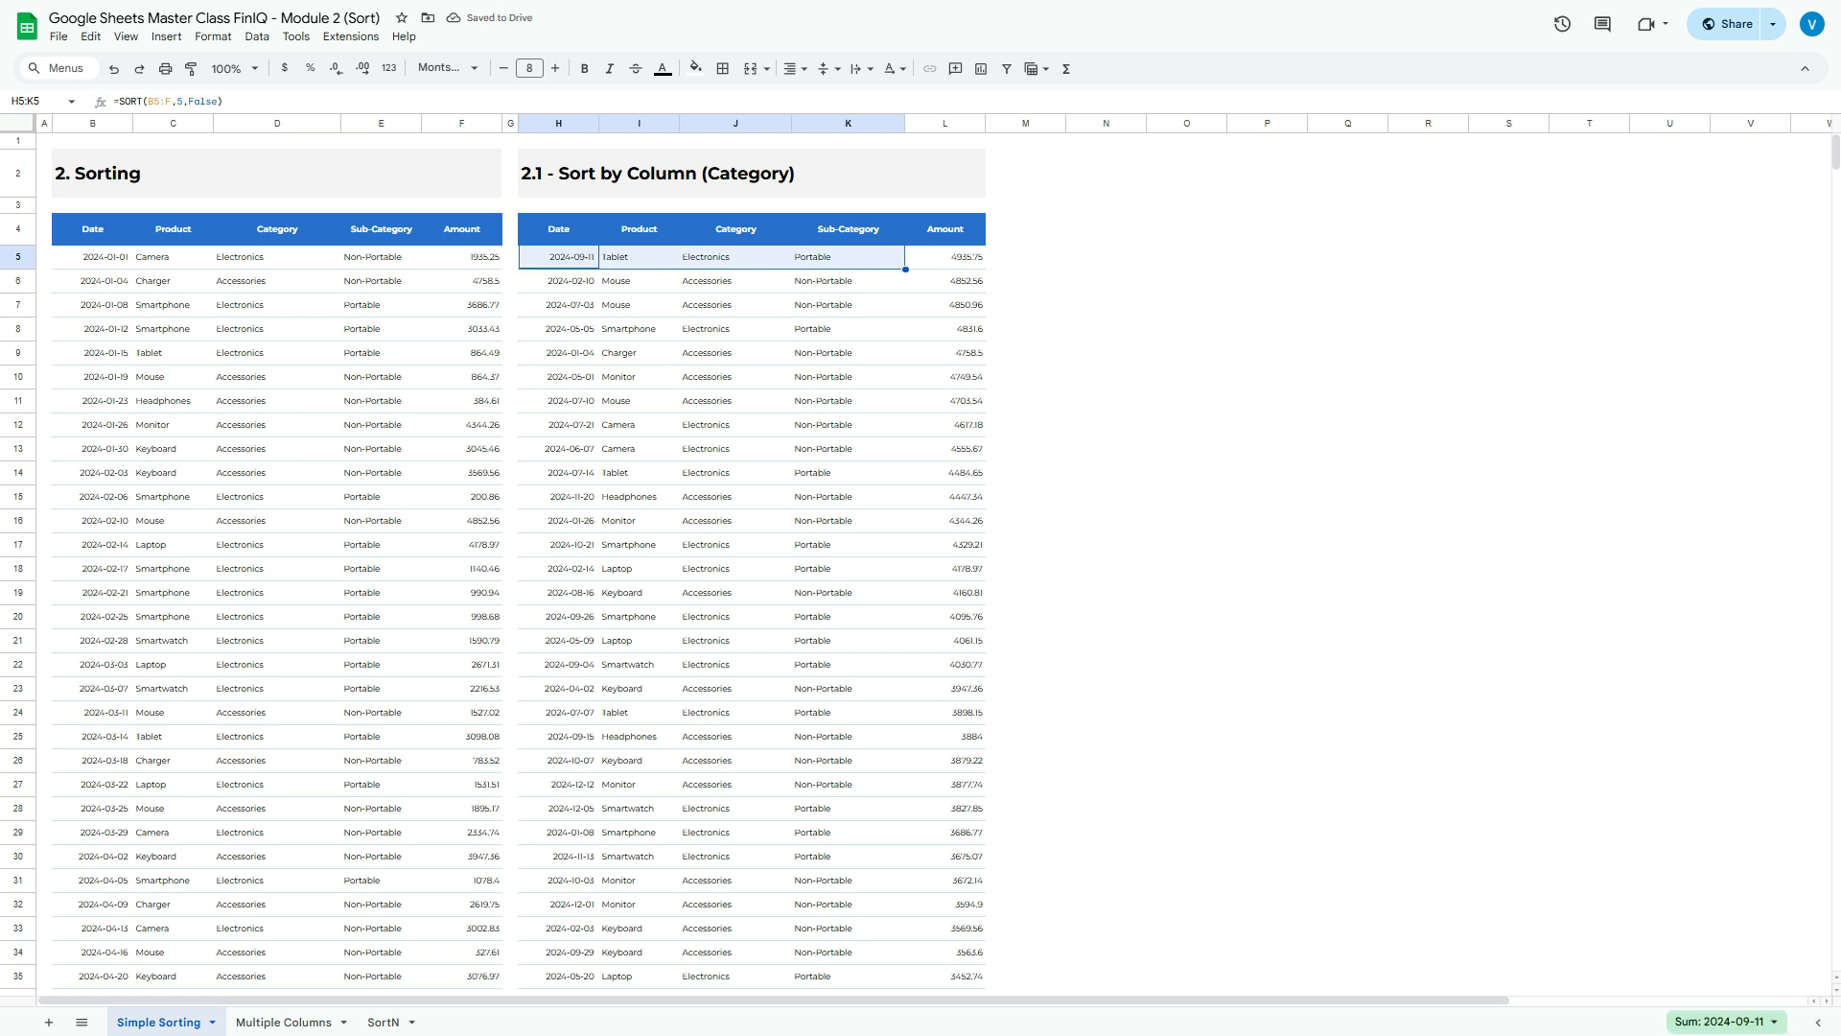
key("Right")
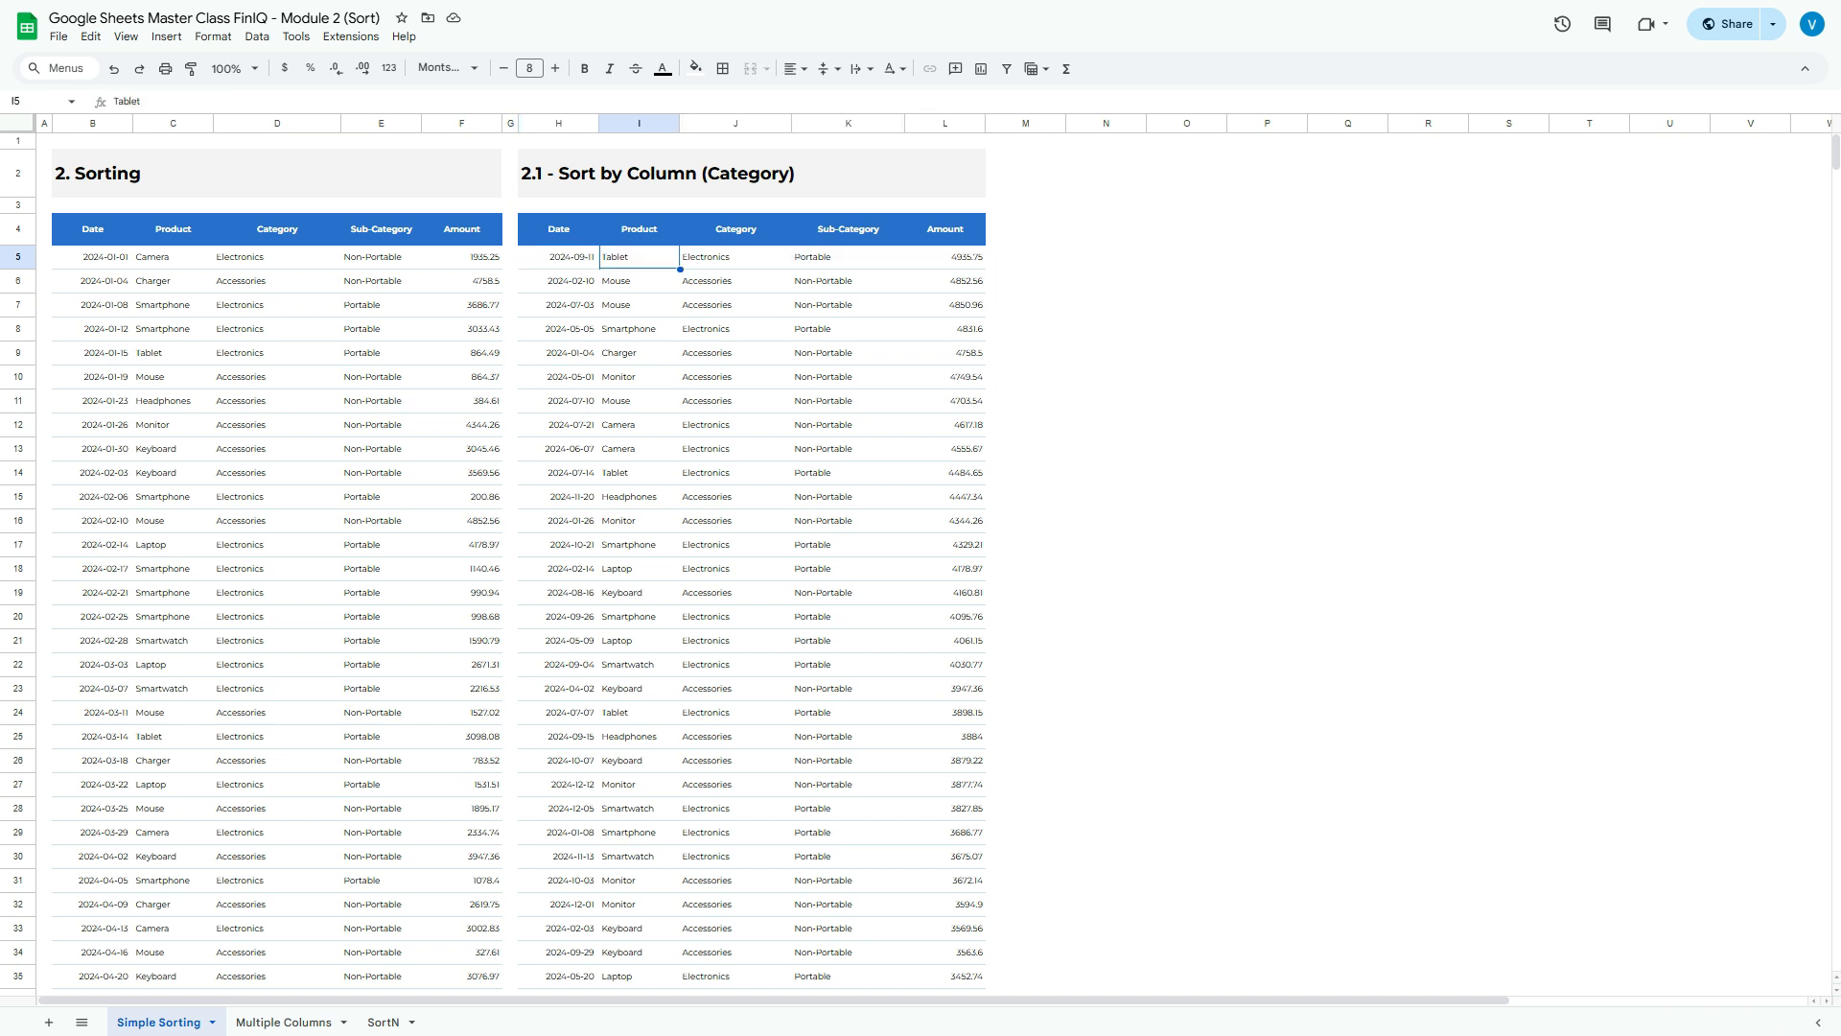
key("Right")
key("Right")
key("Right")
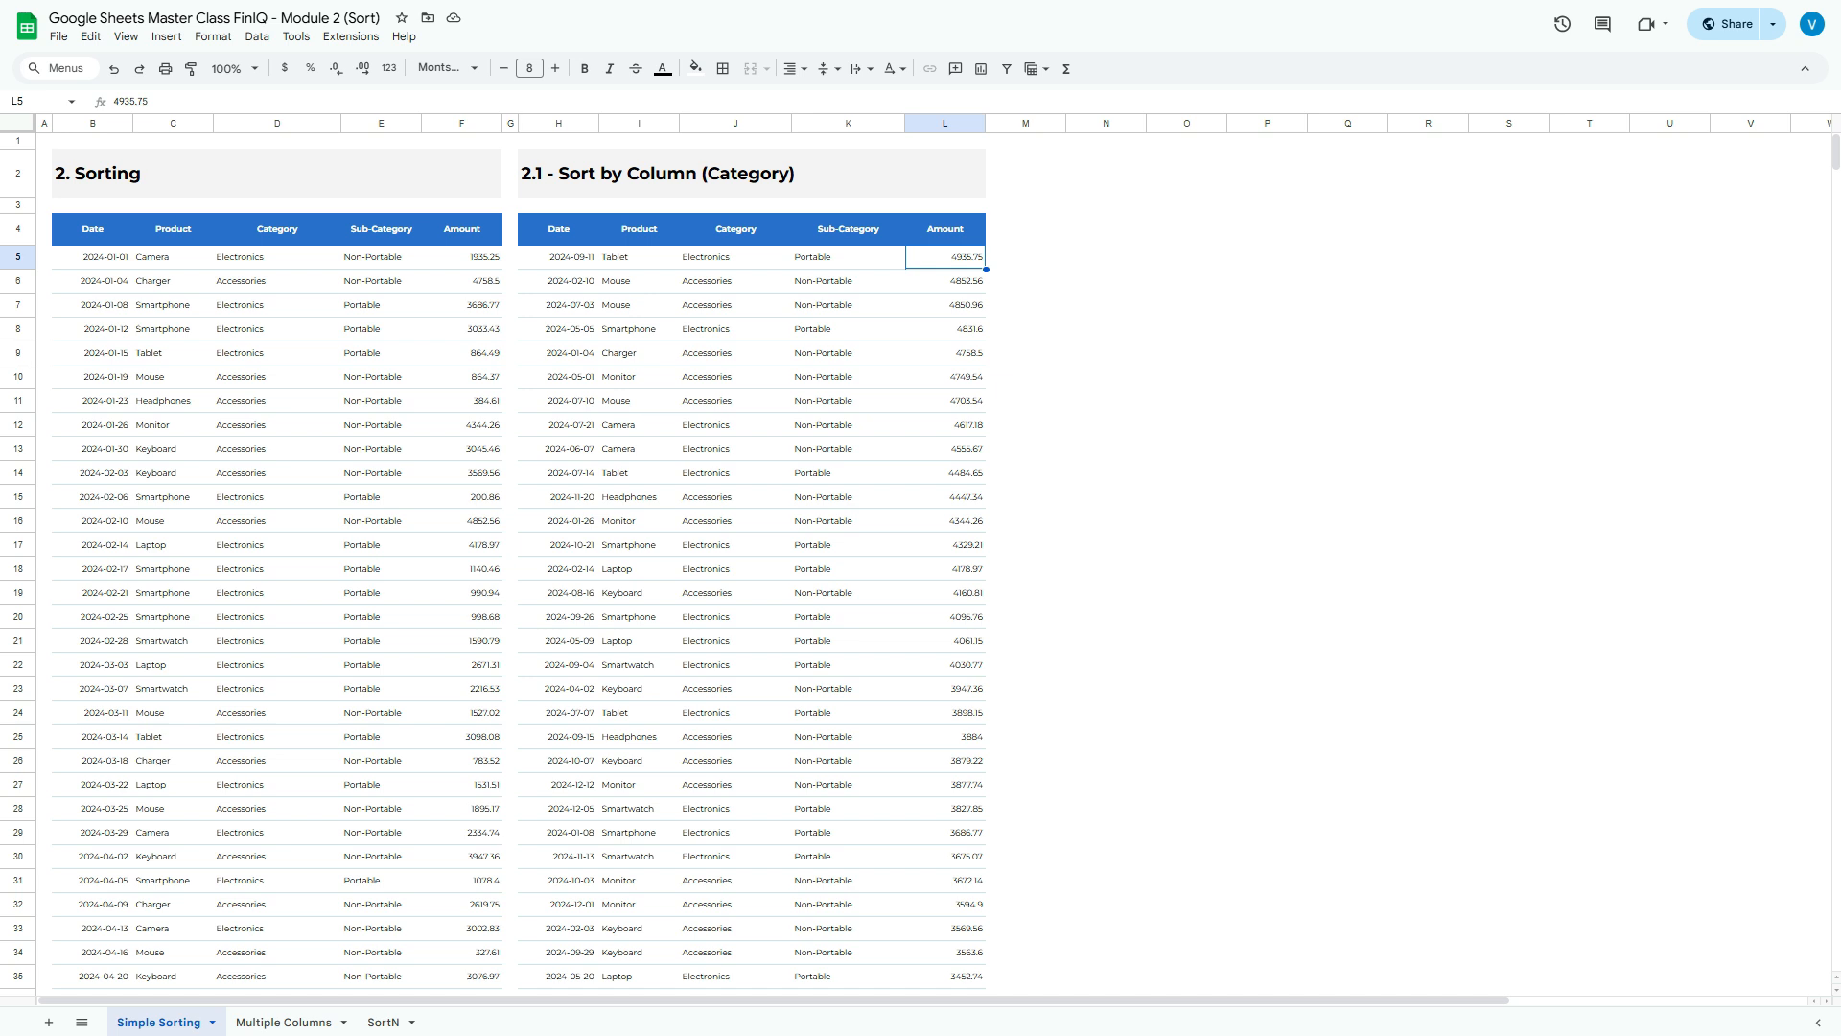
Check the order of the sorted output's amounts from L6 down to L16
key("Down")
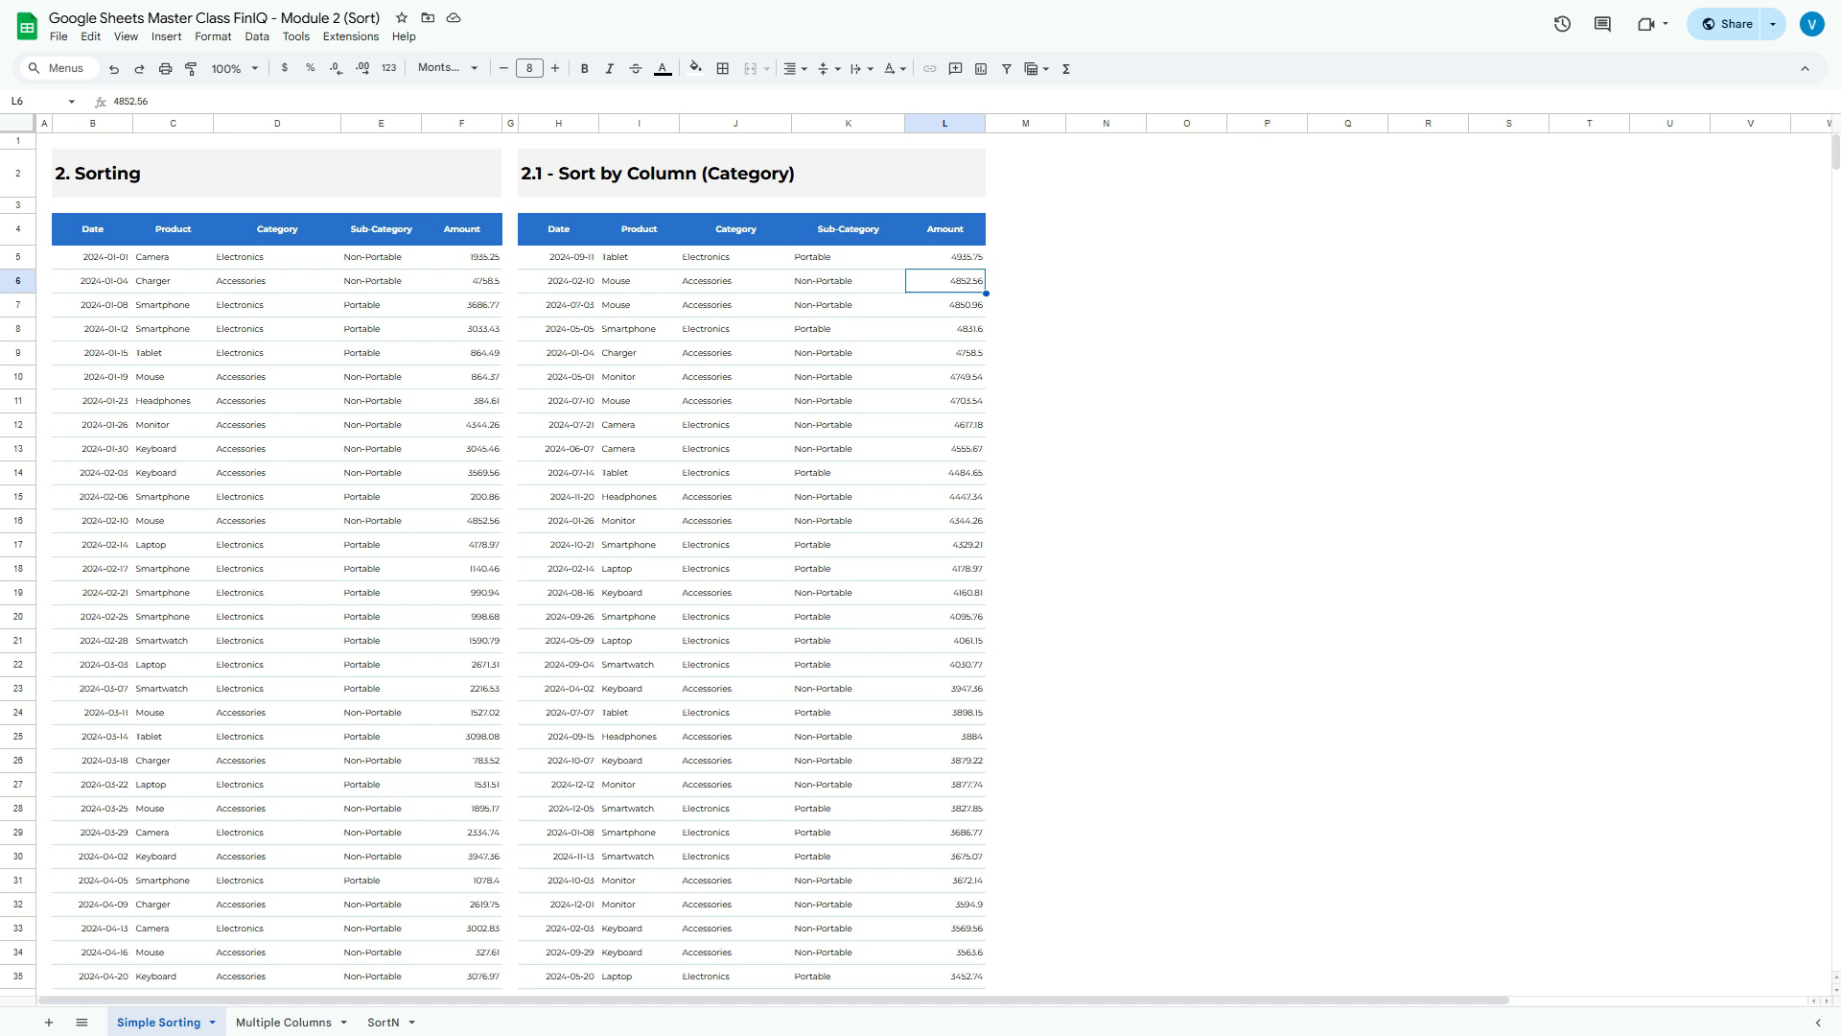
key("shift+Down")
key("shift+Down")
key("shift+Down")
key("shift+Down")
key("shift+Down")
key("shift+Down")
key("shift+Down")
key("shift+Down")
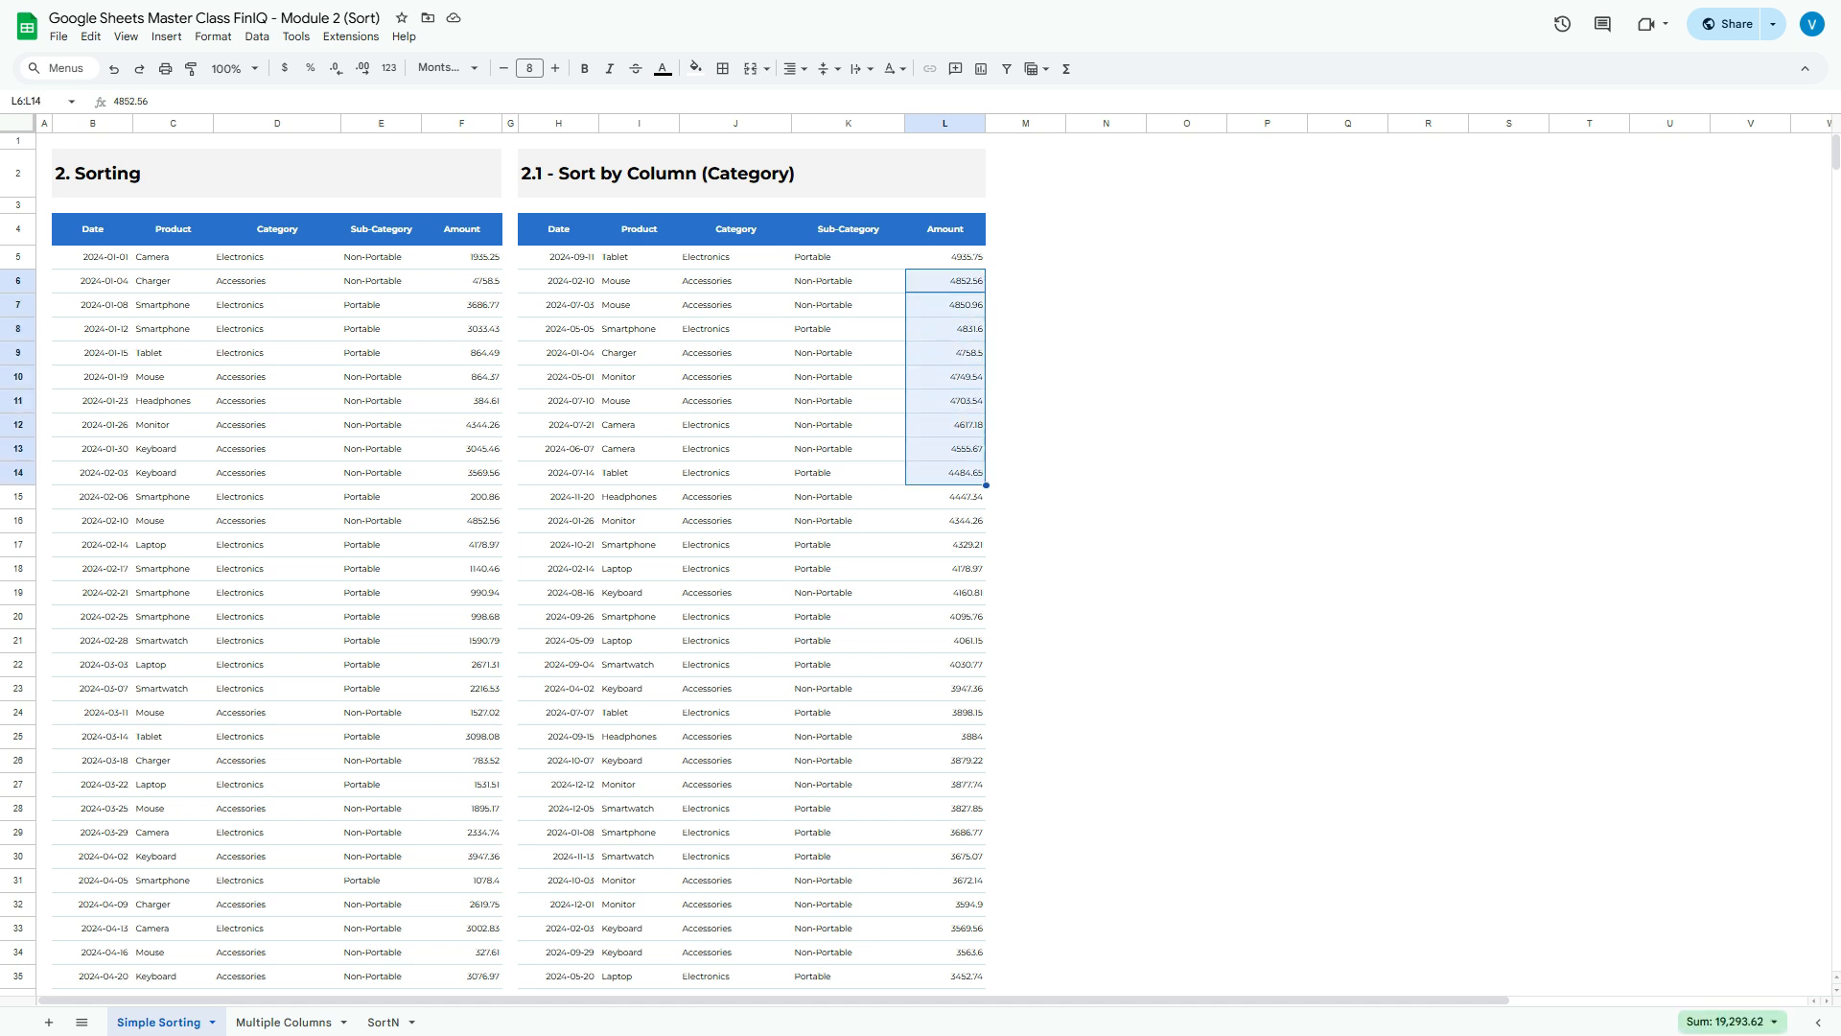
key("shift+Down")
key("shift+Down")
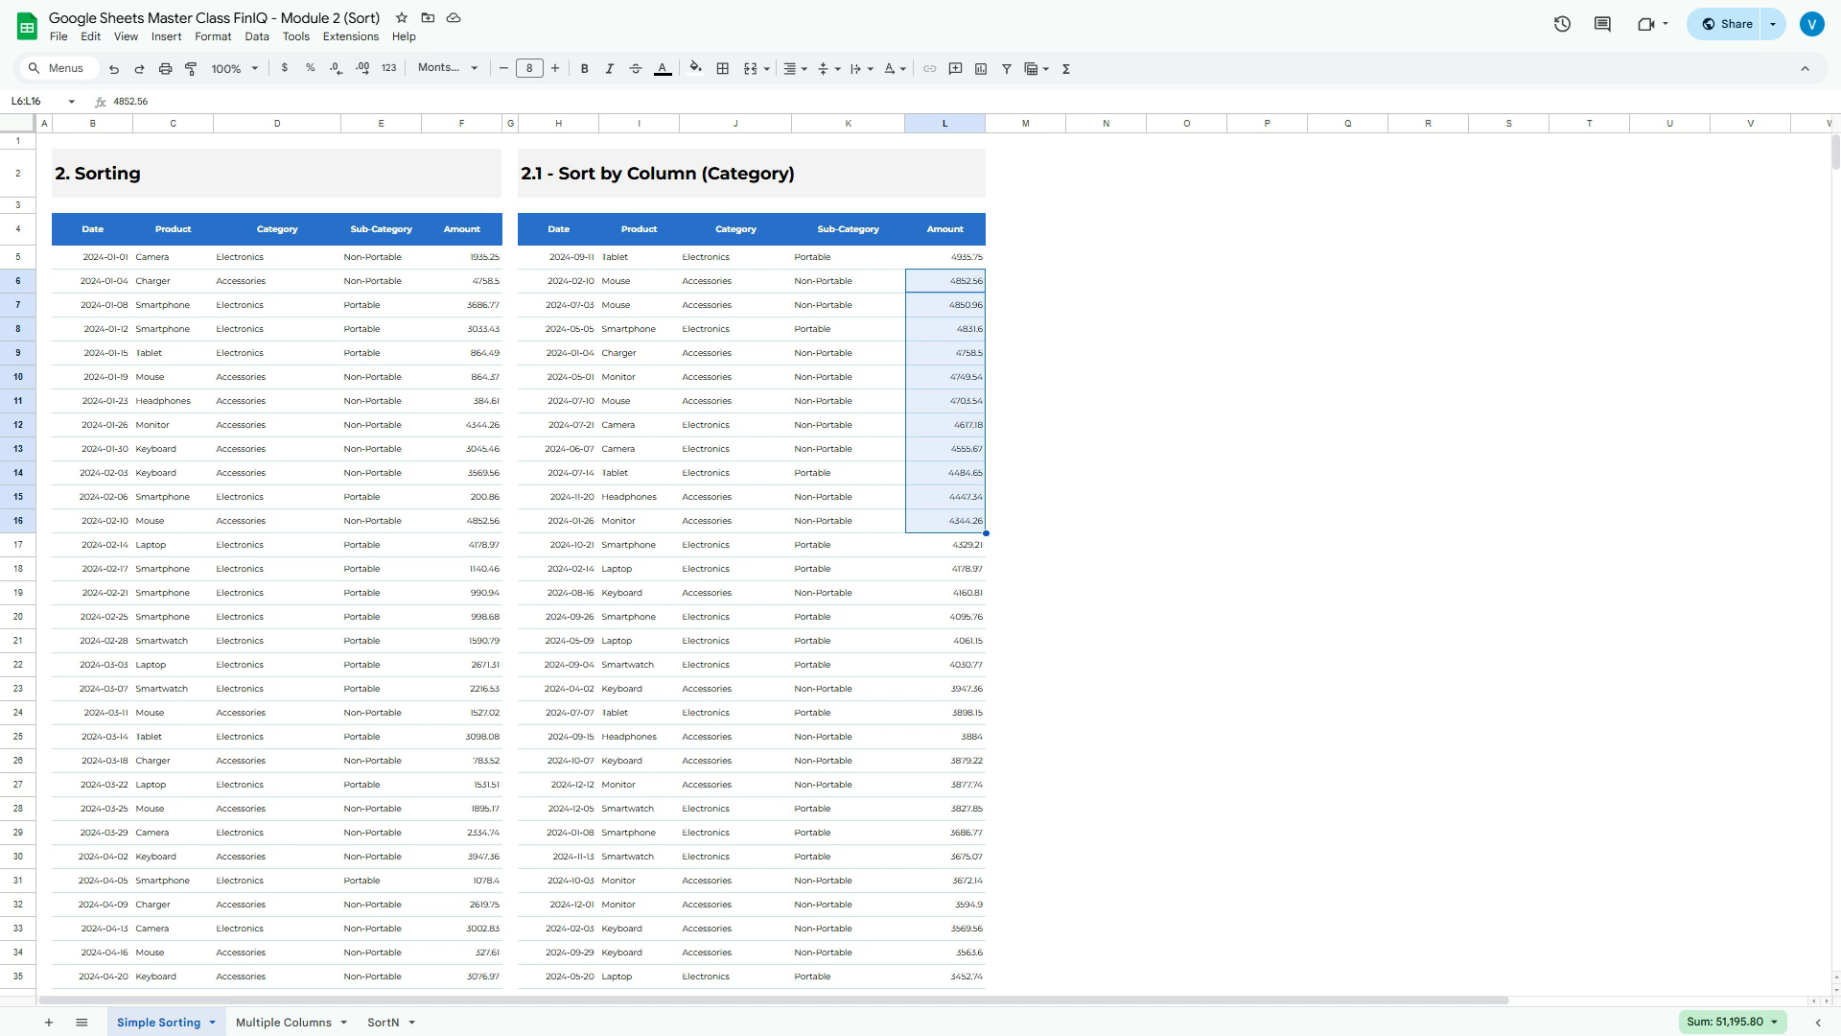
left_click(638, 353)
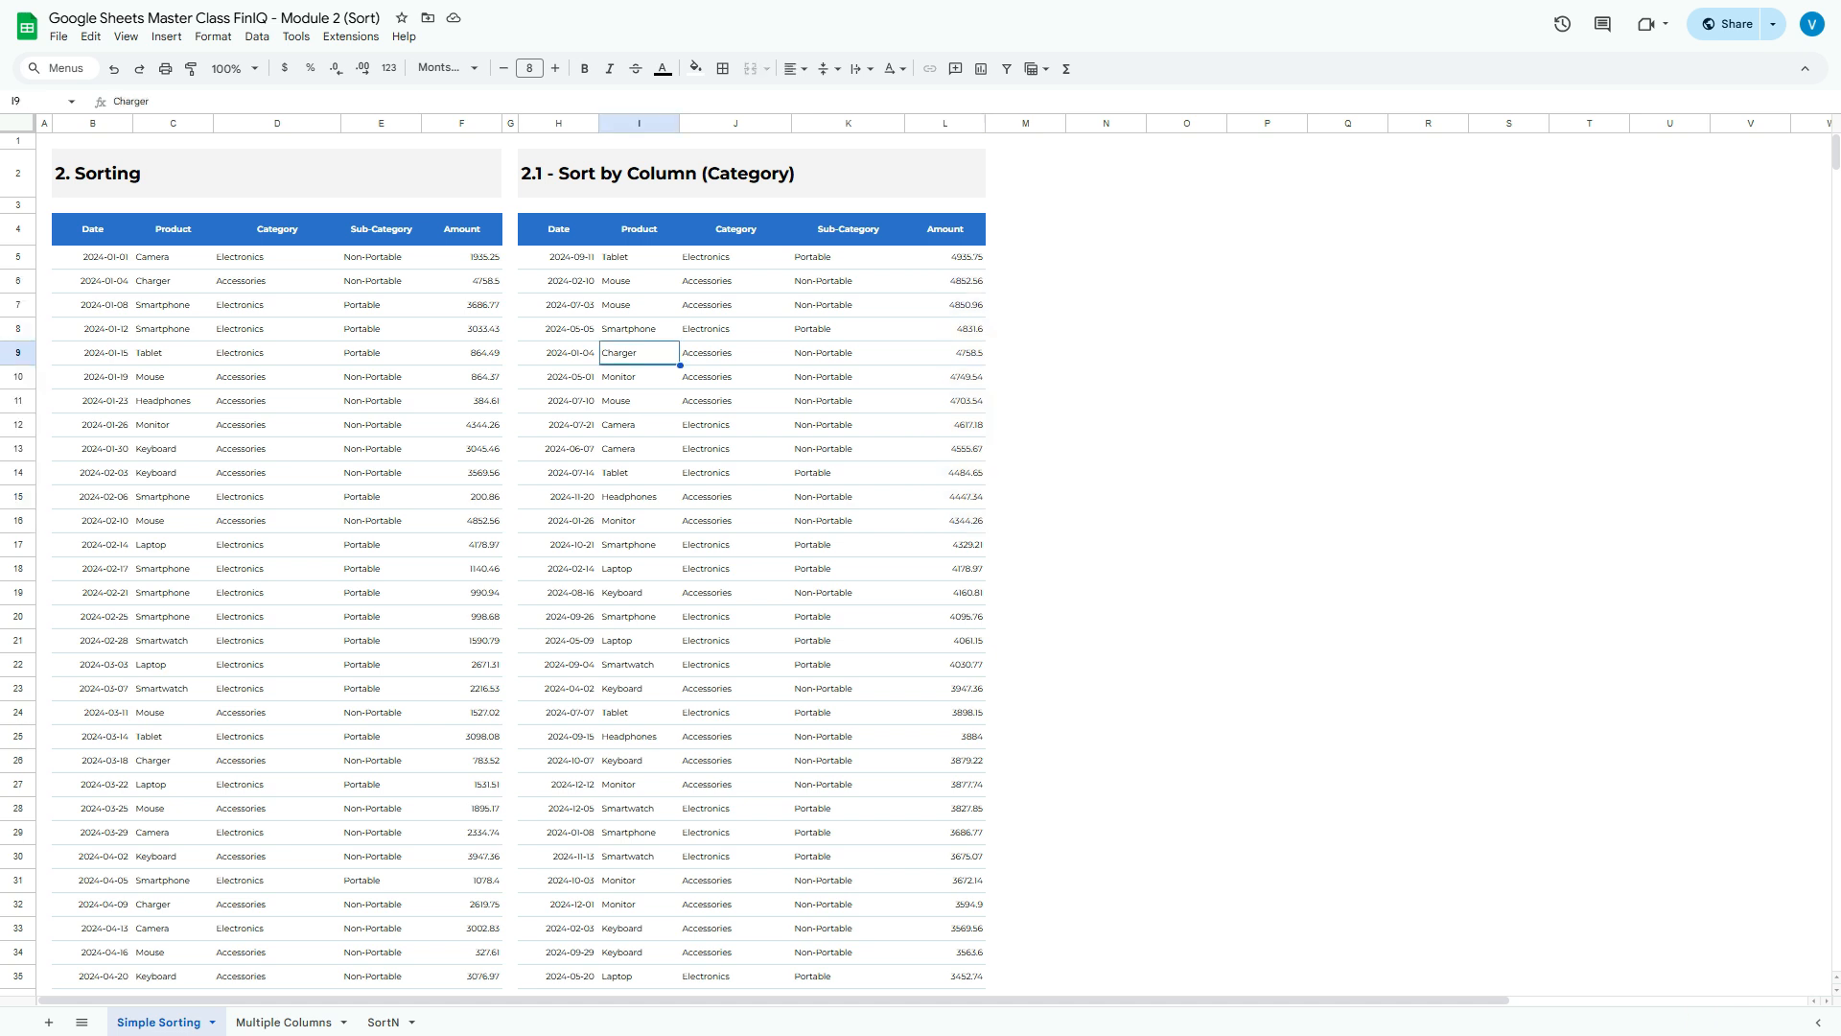